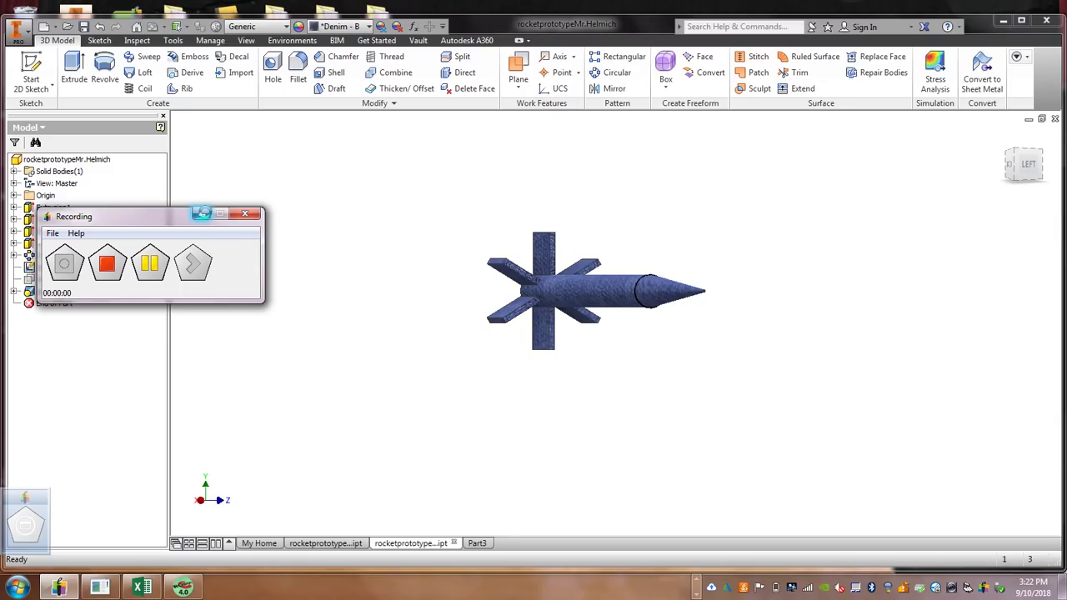
{"action": "left_click", "coordinate": [203, 214]}
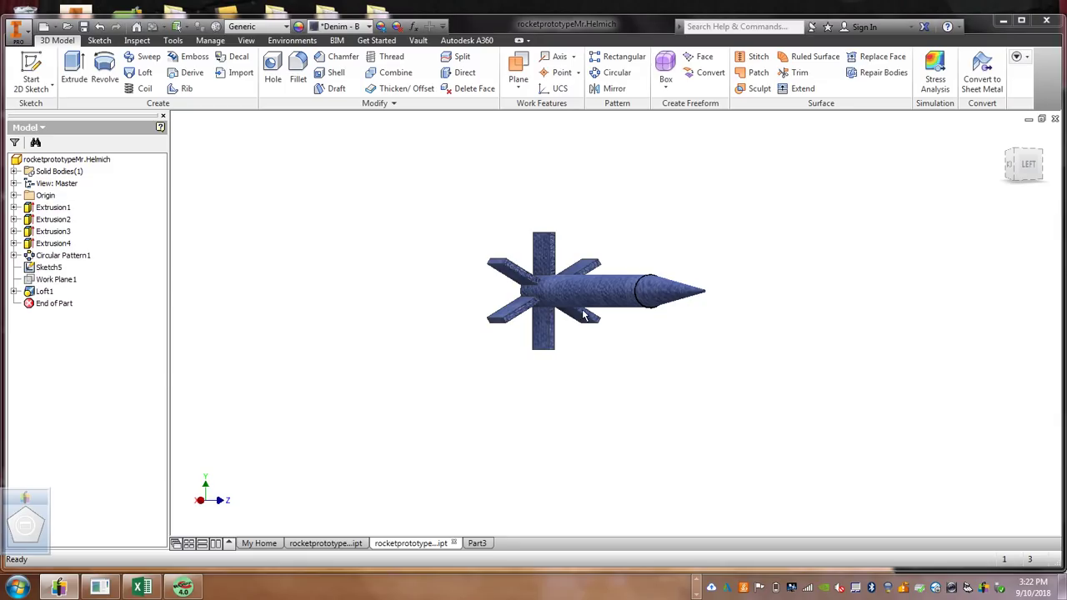
{"action": "scroll", "coordinate": [583, 315], "scroll_direction": "up", "scroll_amount": 4}
{"action": "scroll", "coordinate": [584, 315], "scroll_direction": "down", "scroll_amount": 3}
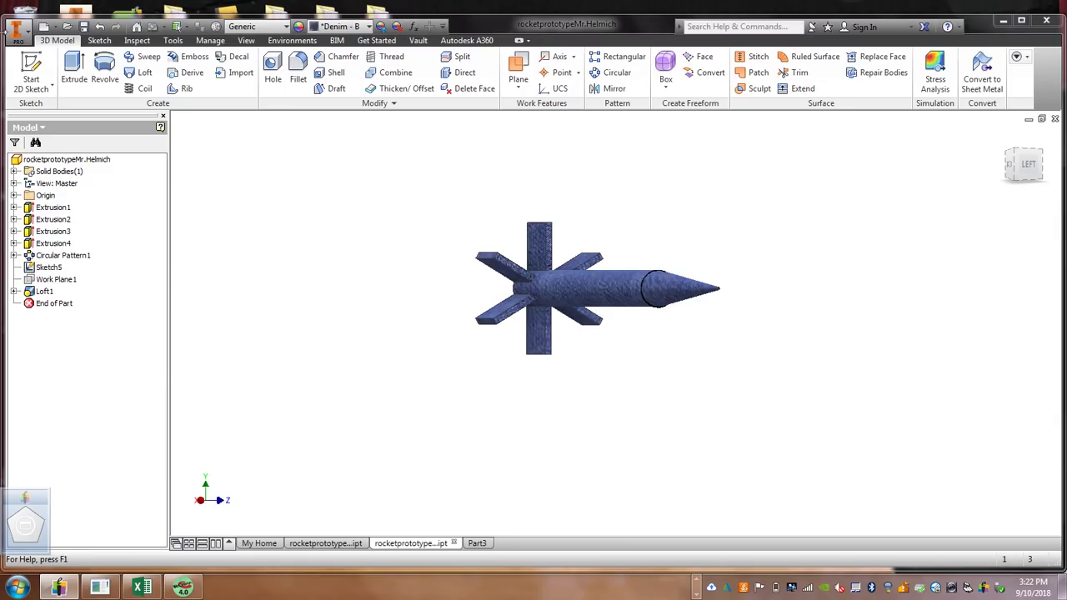
Create a new part and start a 2D sketch on the vertical YZ origin plane
{"action": "left_click", "coordinate": [28, 38]}
{"action": "mouse_move", "coordinate": [50, 76]}
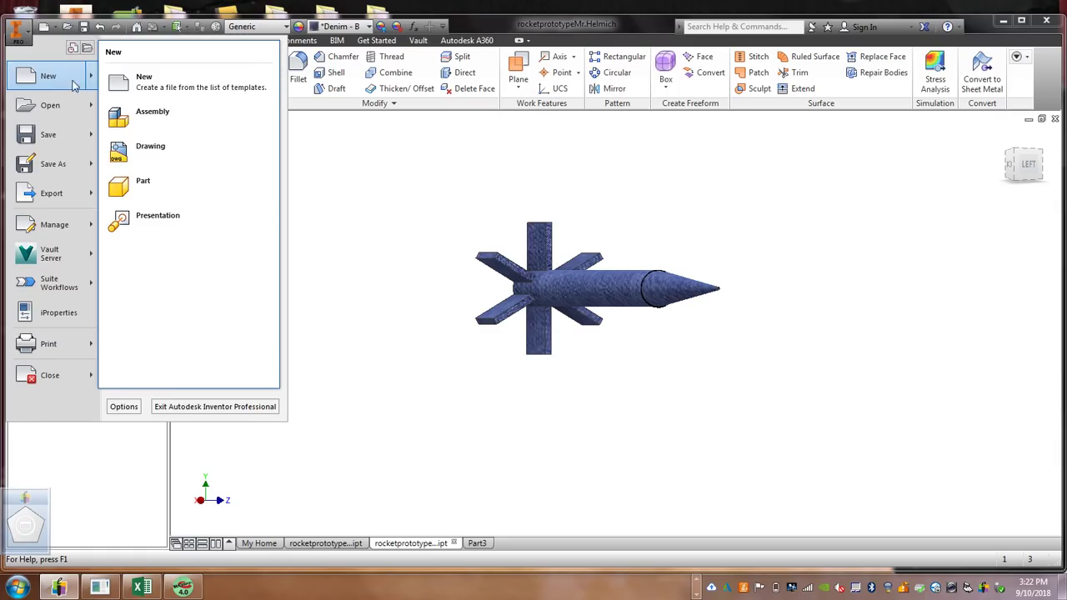
{"action": "left_click", "coordinate": [143, 192]}
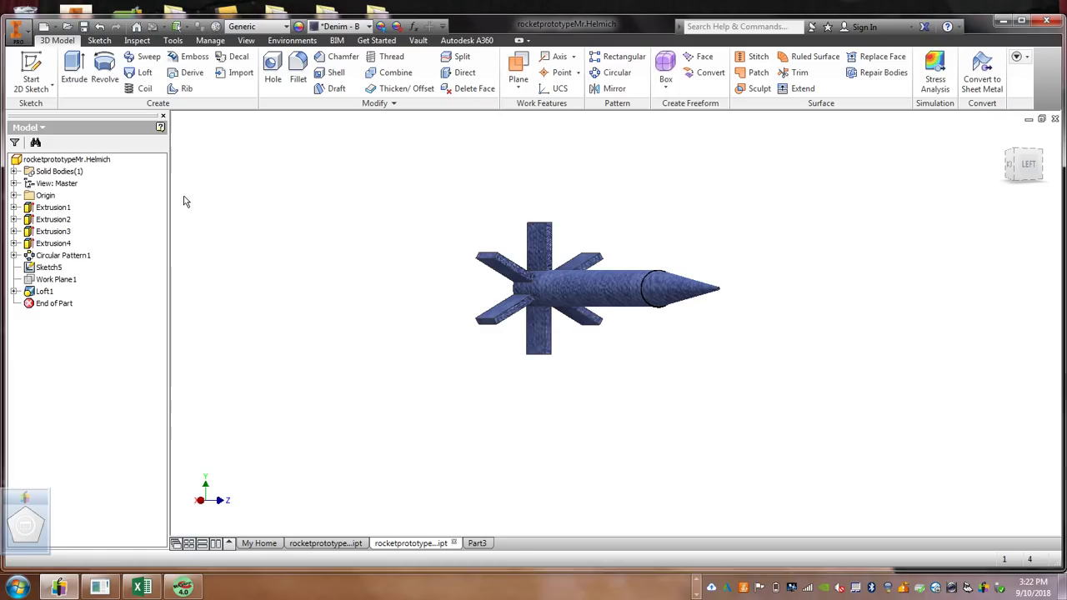
{"action": "left_click", "coordinate": [35, 85]}
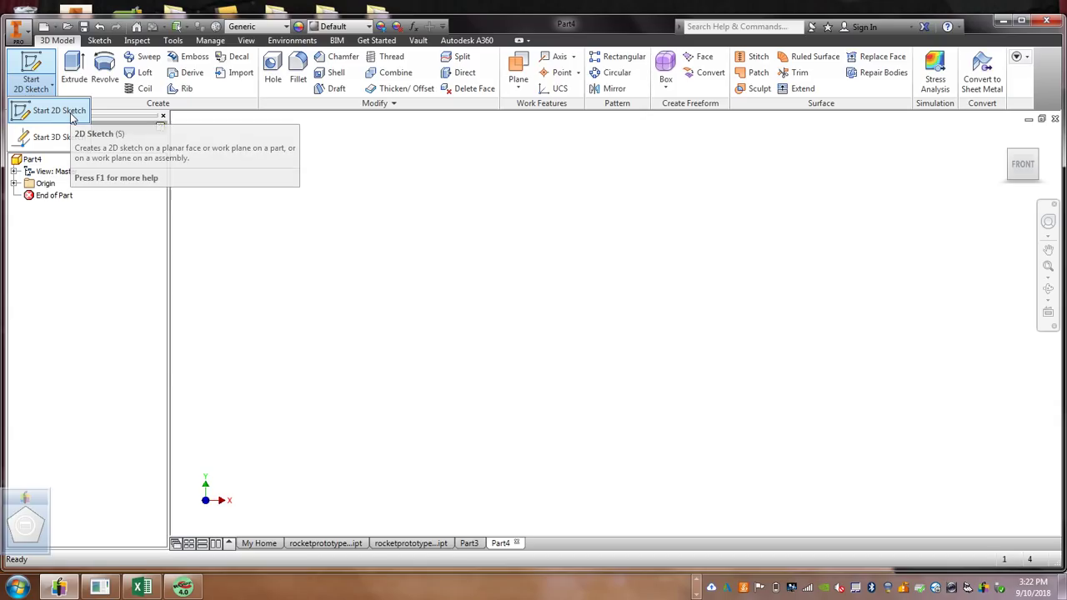
{"action": "left_click", "coordinate": [72, 117]}
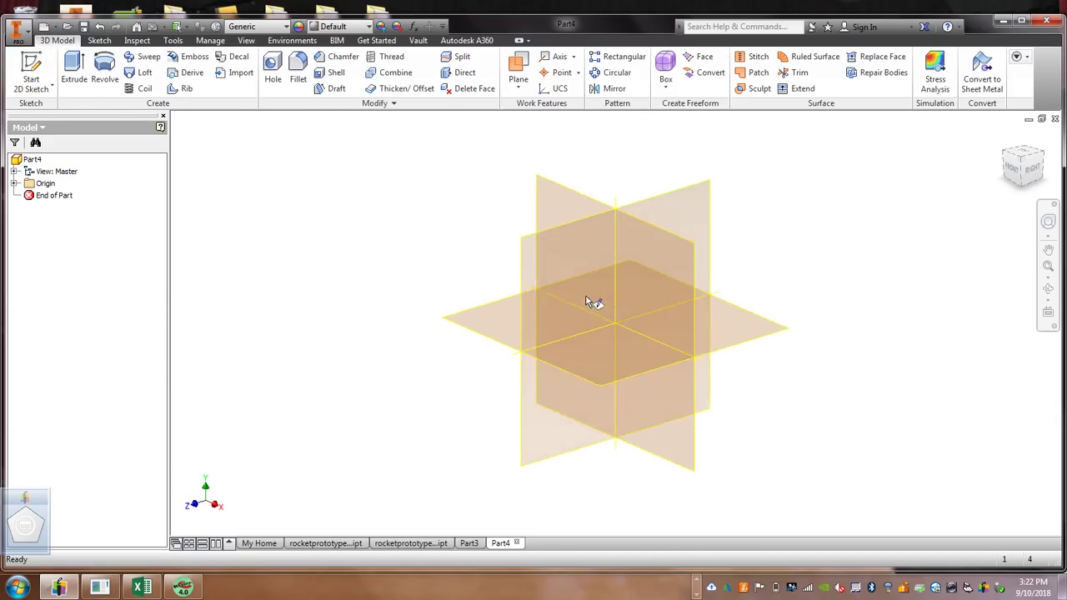
{"action": "left_click", "coordinate": [598, 298]}
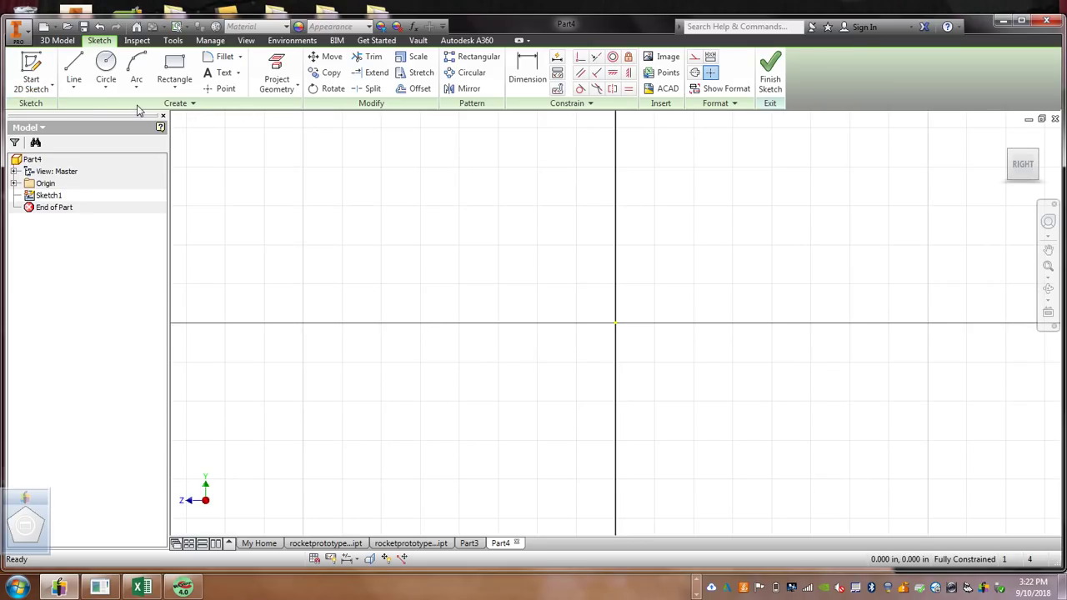
Draw a center-point circle with a diameter of 0.75 in centered on the sketch origin
{"action": "left_click", "coordinate": [101, 92]}
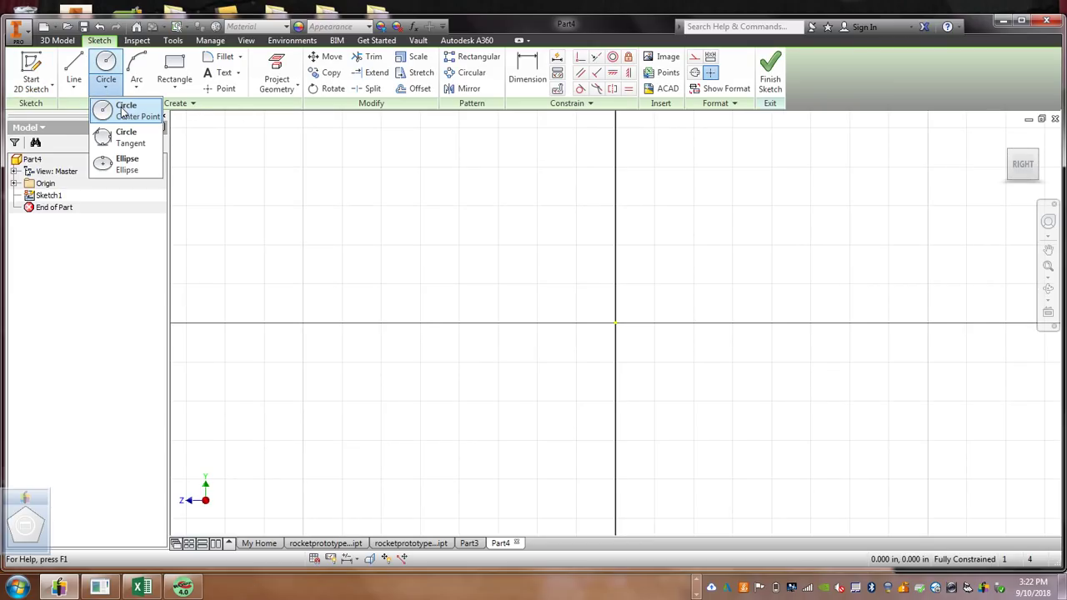
{"action": "left_click", "coordinate": [124, 110]}
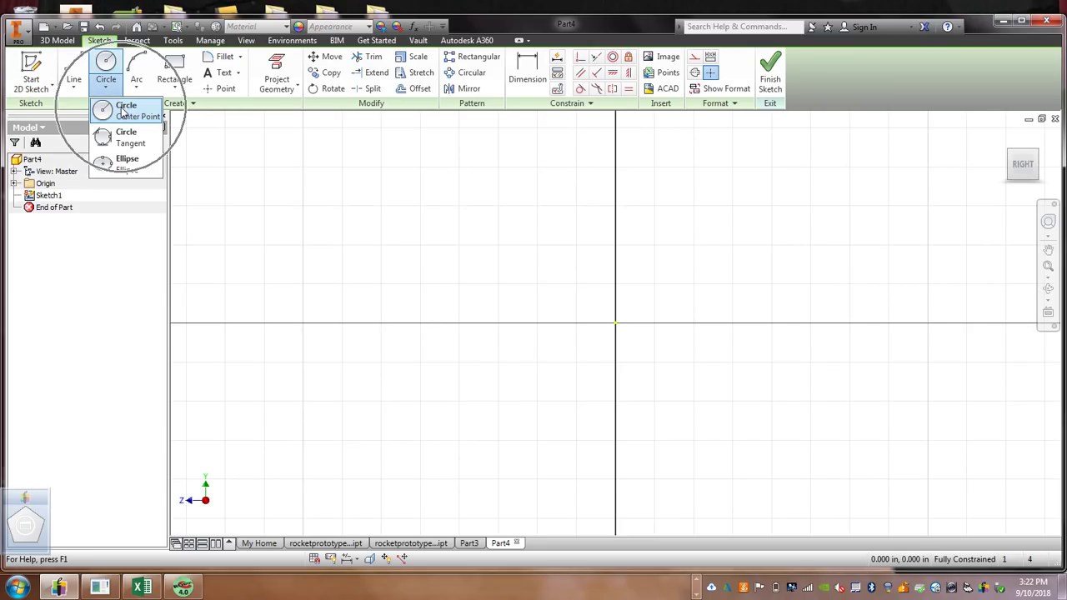
{"action": "left_click", "coordinate": [615, 323]}
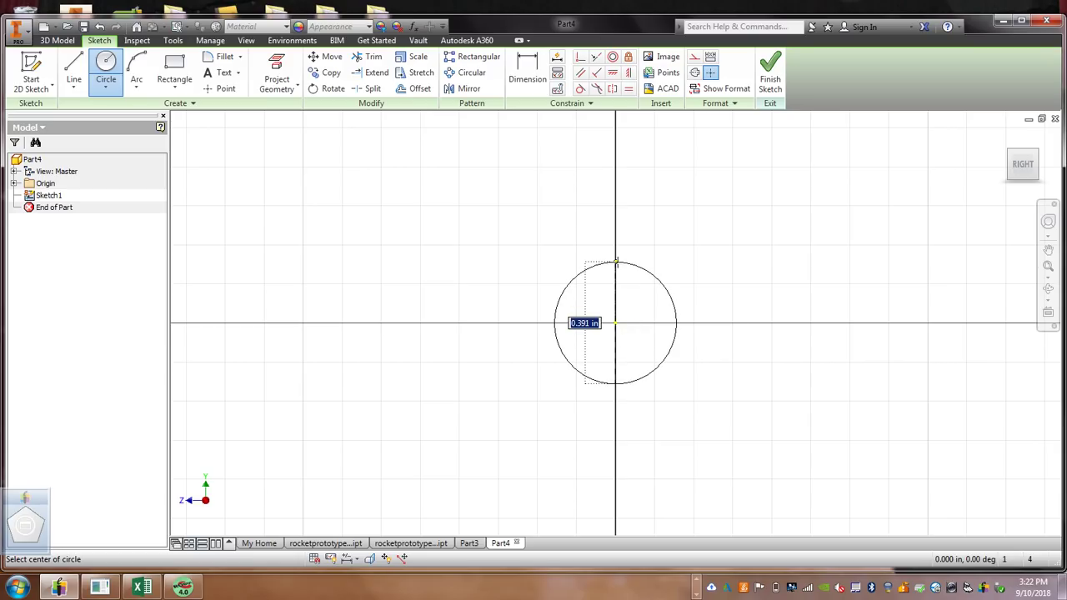
{"action": "type", "text": ".75"}
{"action": "key", "text": "Return"}
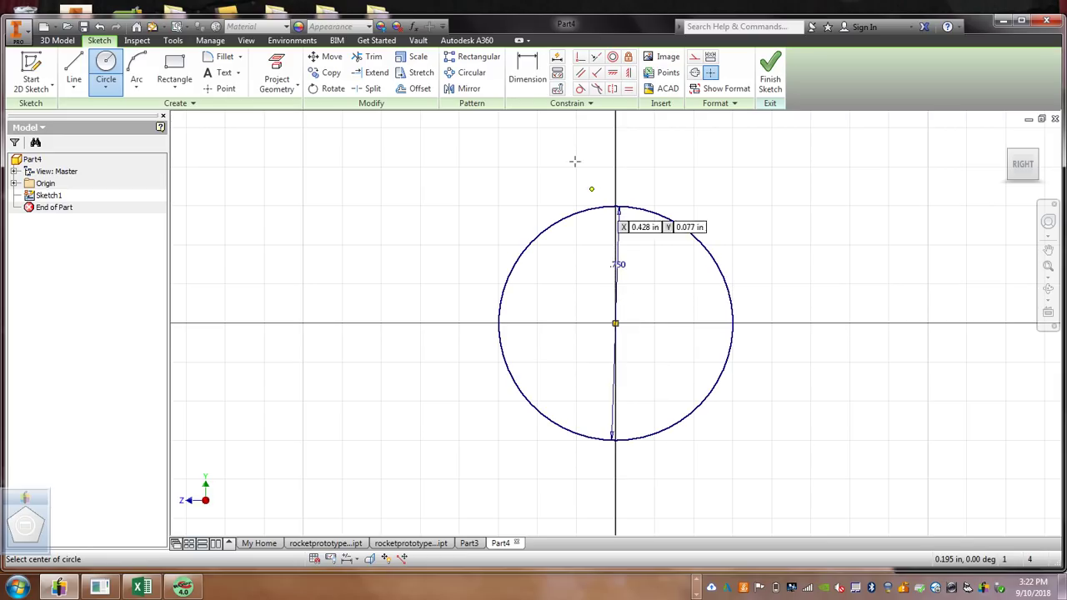
{"action": "key", "text": "d"}
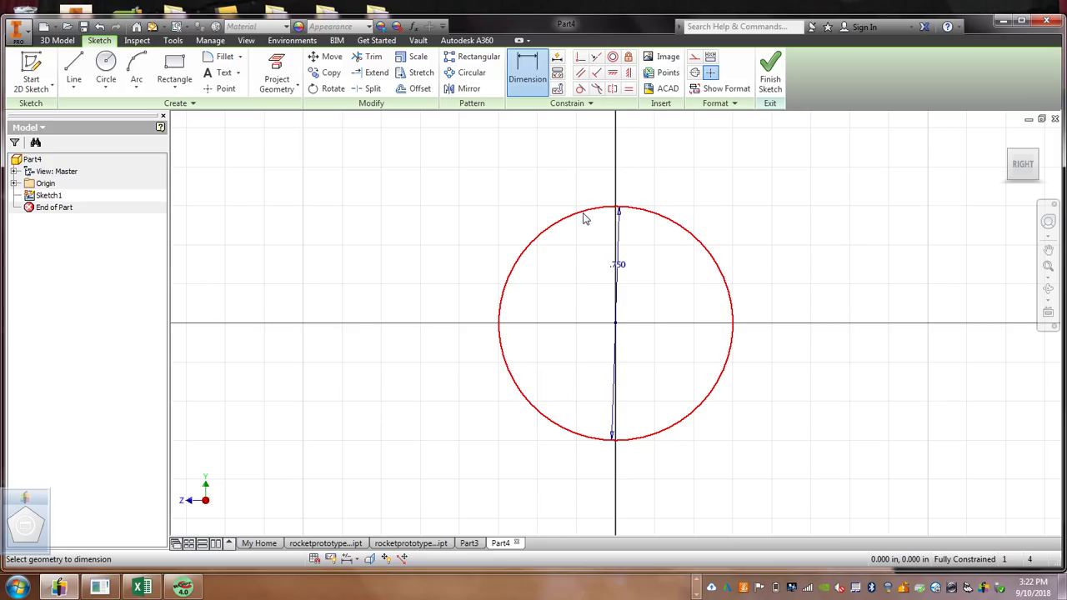
{"action": "left_click", "coordinate": [622, 310]}
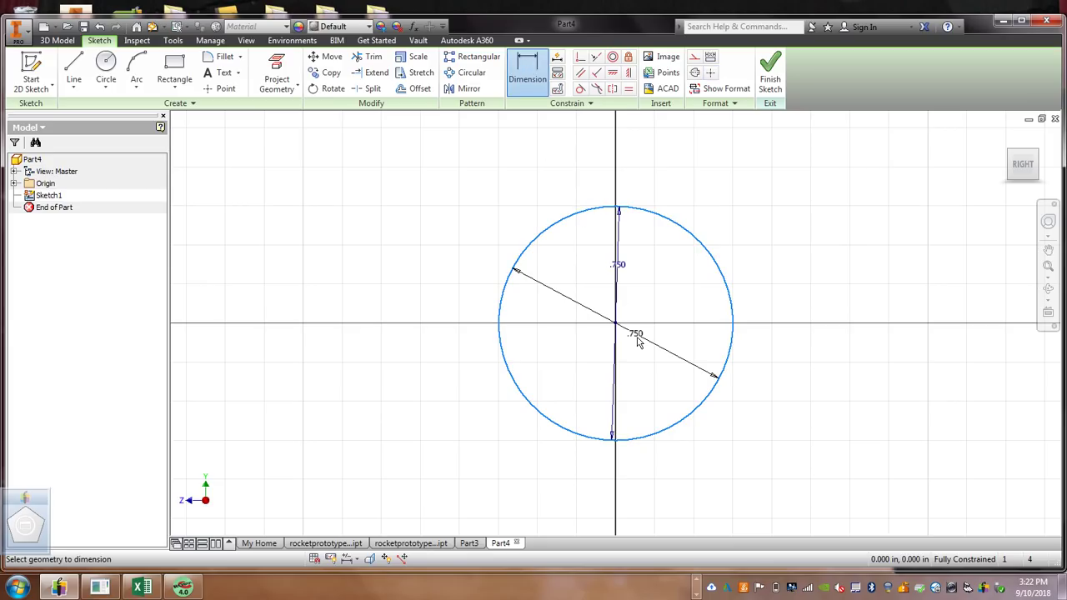
Finish the sketch and extrude the circle 8 in into a solid cylinder
{"action": "left_click", "coordinate": [771, 83]}
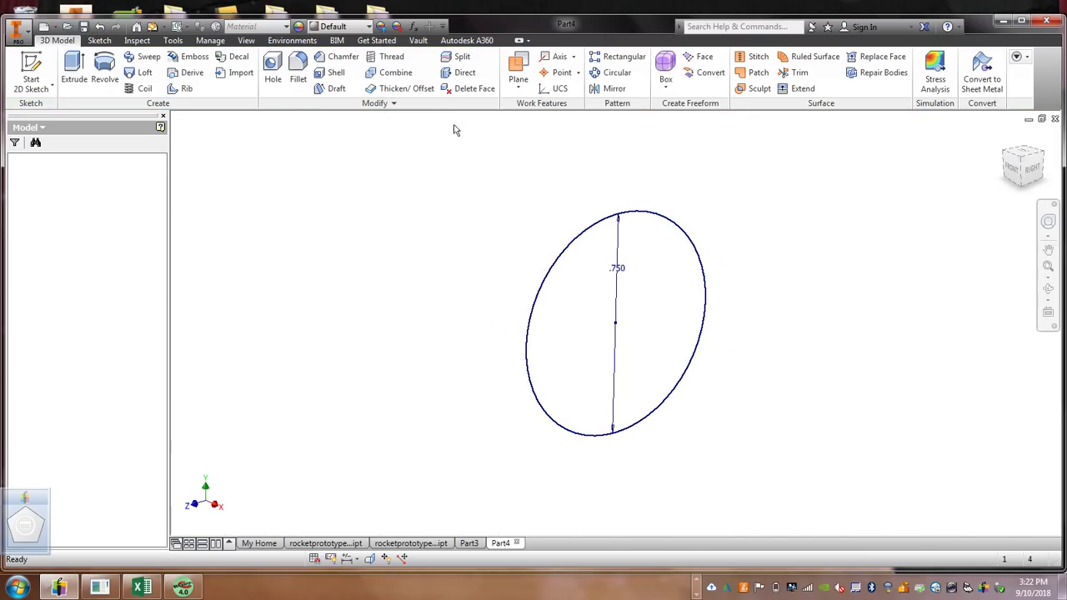
{"action": "left_click", "coordinate": [72, 79]}
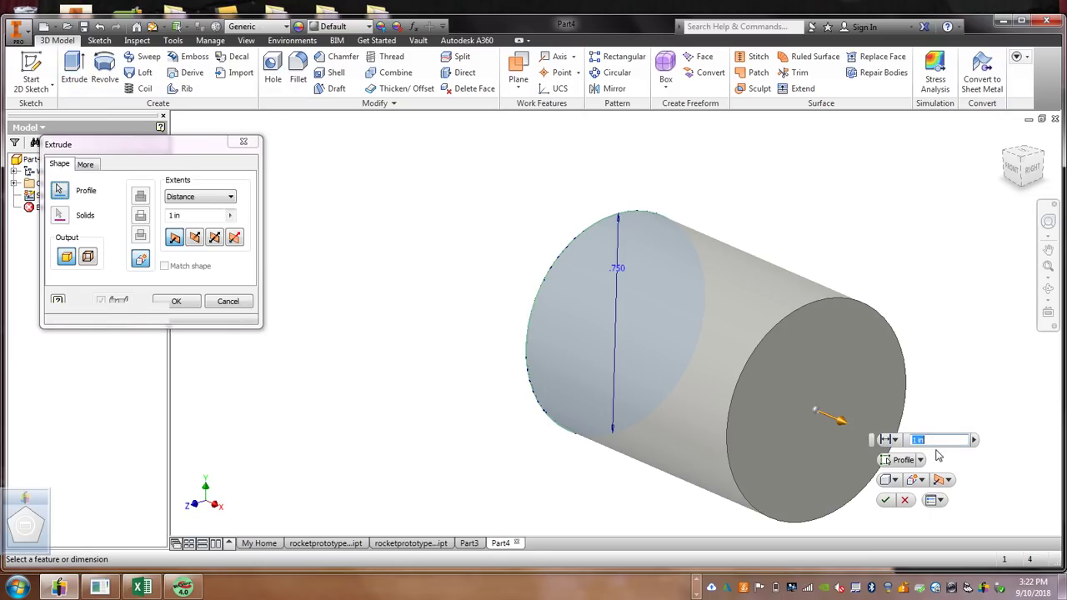
{"action": "left_click", "coordinate": [887, 500]}
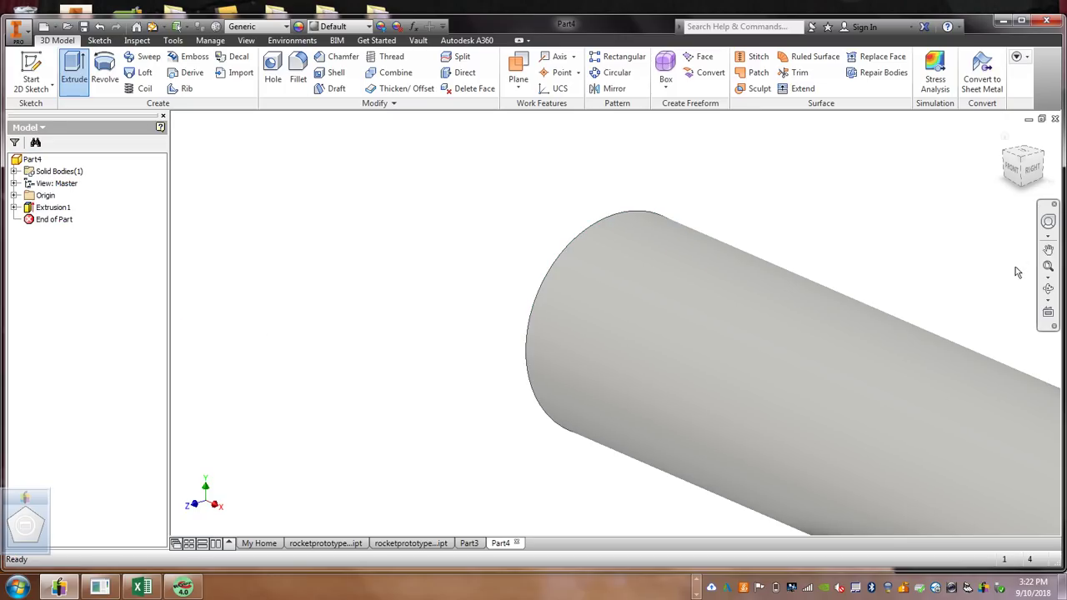
Start a new sketch on the flat end face of the cylinder
{"action": "left_click", "coordinate": [1048, 249]}
{"action": "left_click_drag", "start_coordinate": [887, 307], "coordinate": [520, 234]}
{"action": "scroll", "coordinate": [562, 295], "scroll_direction": "down", "scroll_amount": 5}
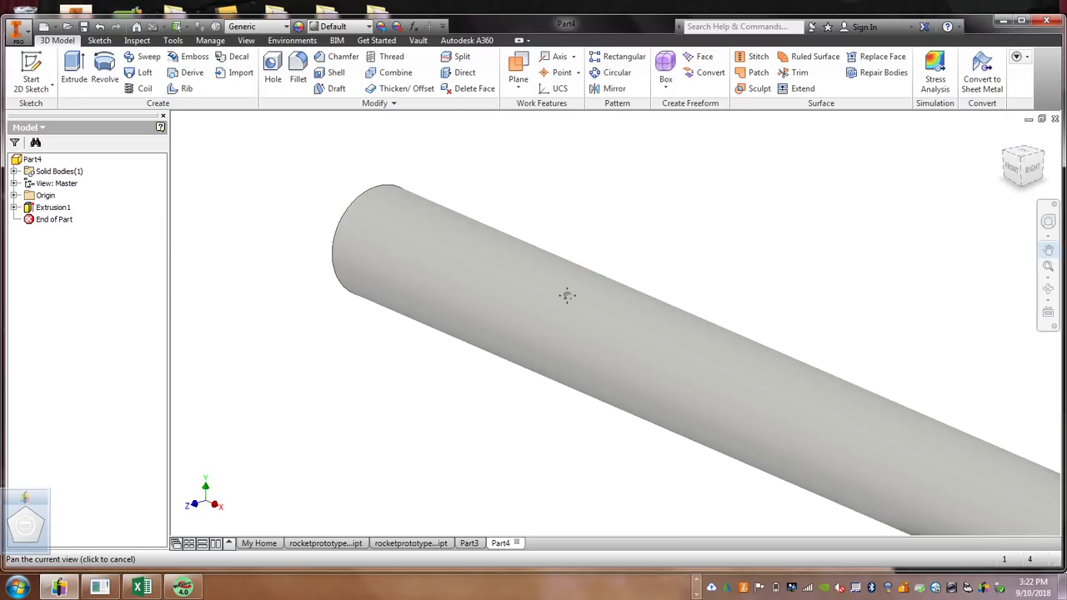
{"action": "right_click", "coordinate": [905, 367]}
{"action": "left_click", "coordinate": [876, 453]}
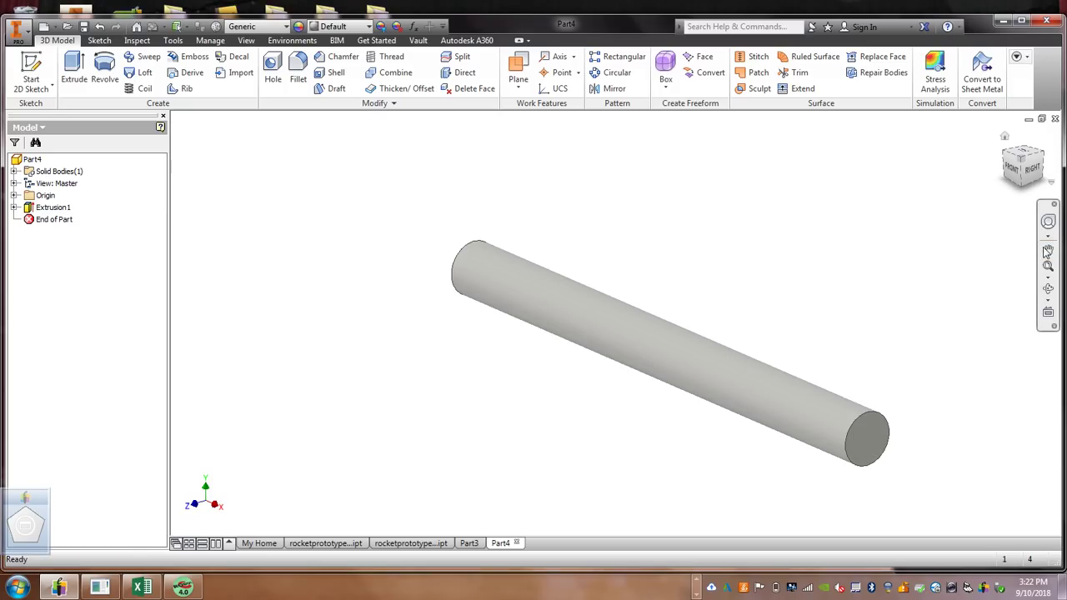
{"action": "left_click_drag", "start_coordinate": [929, 306], "coordinate": [589, 172]}
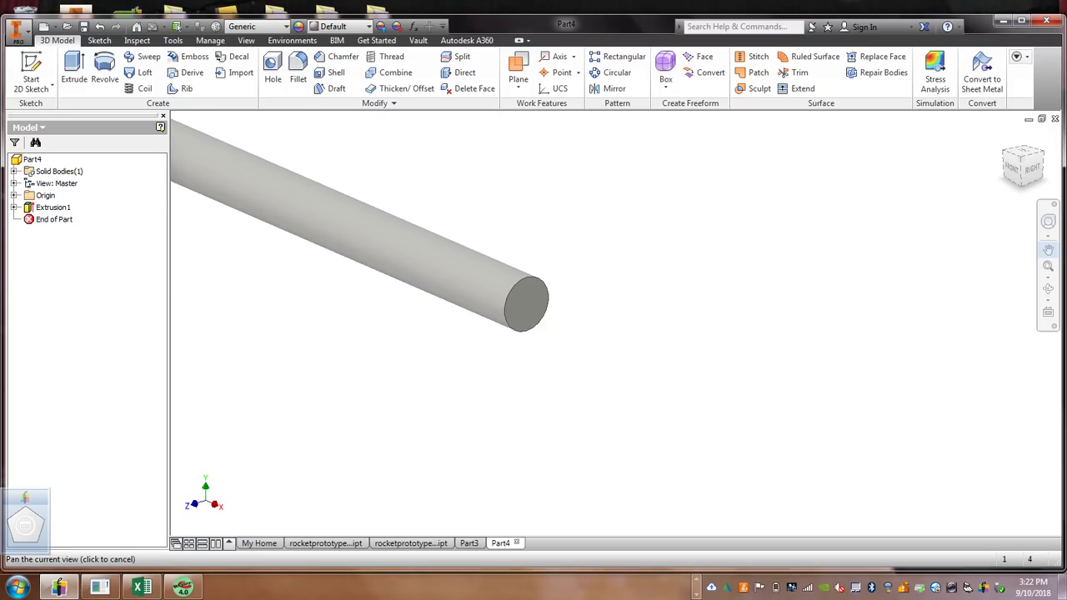
{"action": "scroll", "coordinate": [574, 297], "scroll_direction": "up", "scroll_amount": 5}
{"action": "right_click", "coordinate": [575, 298]}
{"action": "left_click", "coordinate": [497, 354]}
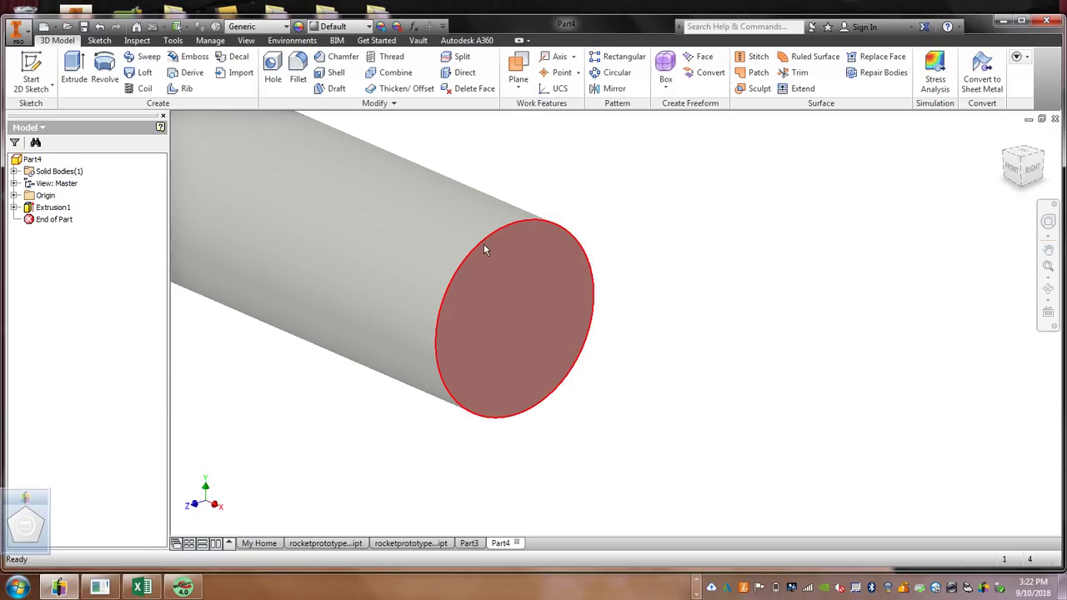
{"action": "right_click", "coordinate": [528, 282]}
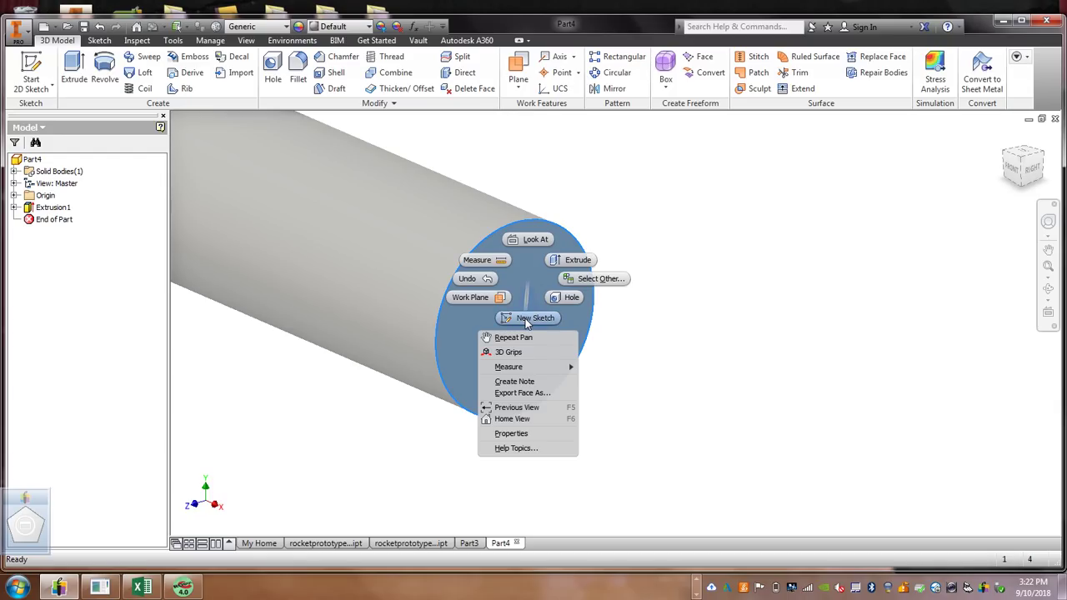
{"action": "left_click", "coordinate": [526, 319]}
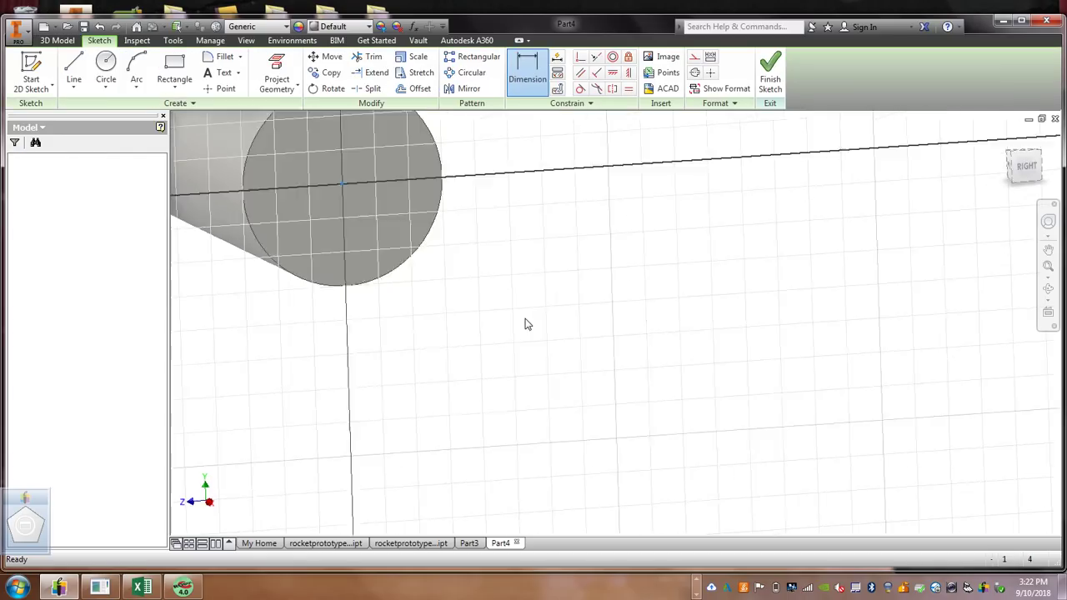
Draw a center-point circle with a diameter of 0.6 in centered on the cylinder's end face
{"action": "left_click", "coordinate": [105, 88]}
{"action": "left_click", "coordinate": [112, 105]}
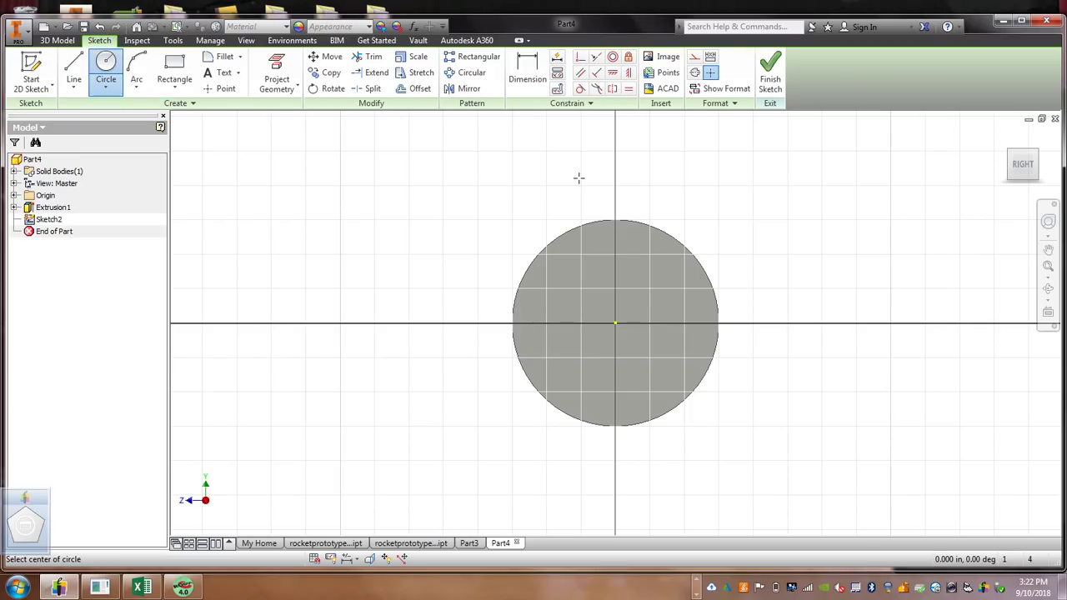
{"action": "left_click", "coordinate": [615, 323]}
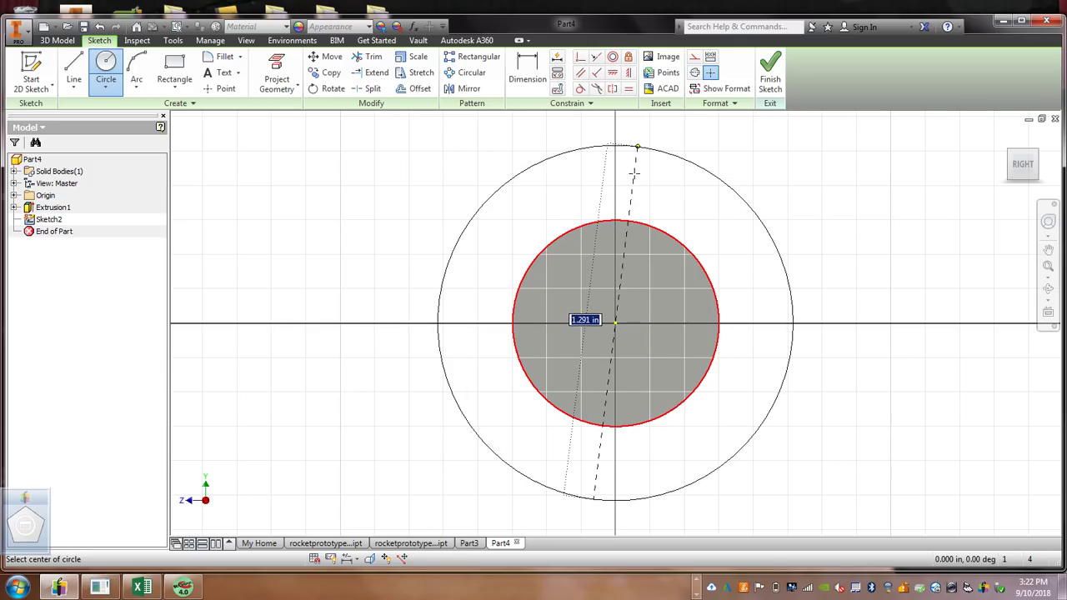
{"action": "type", "text": "."}
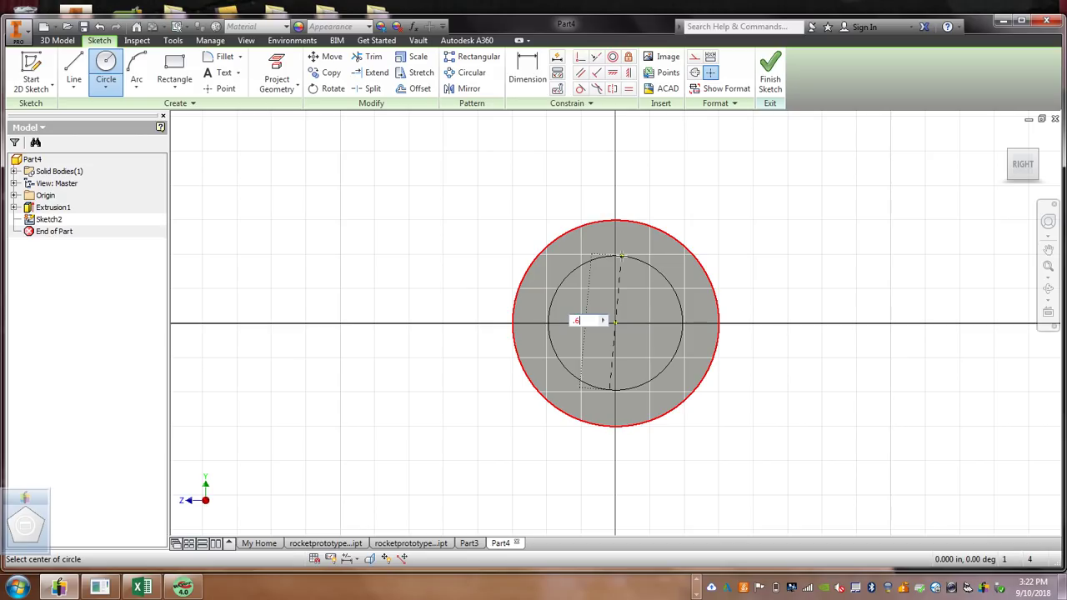
{"action": "type", "text": "6"}
{"action": "key", "text": "Return"}
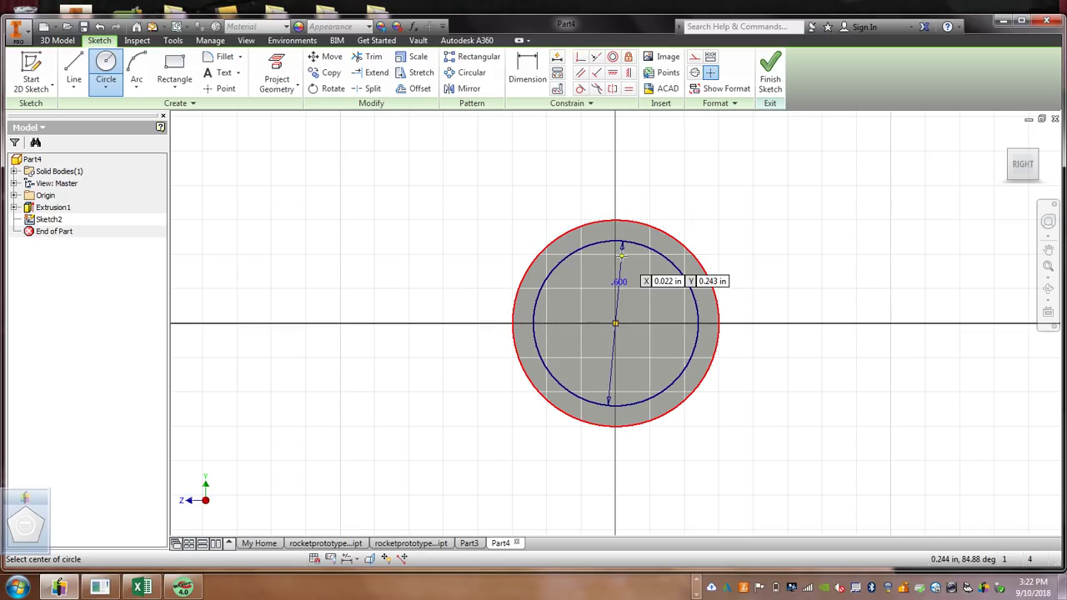
Finish the sketch and extrude the 0.6 in circle as a cut into the cylinder using Direction 2, hollowing it out
{"action": "left_click", "coordinate": [772, 80]}
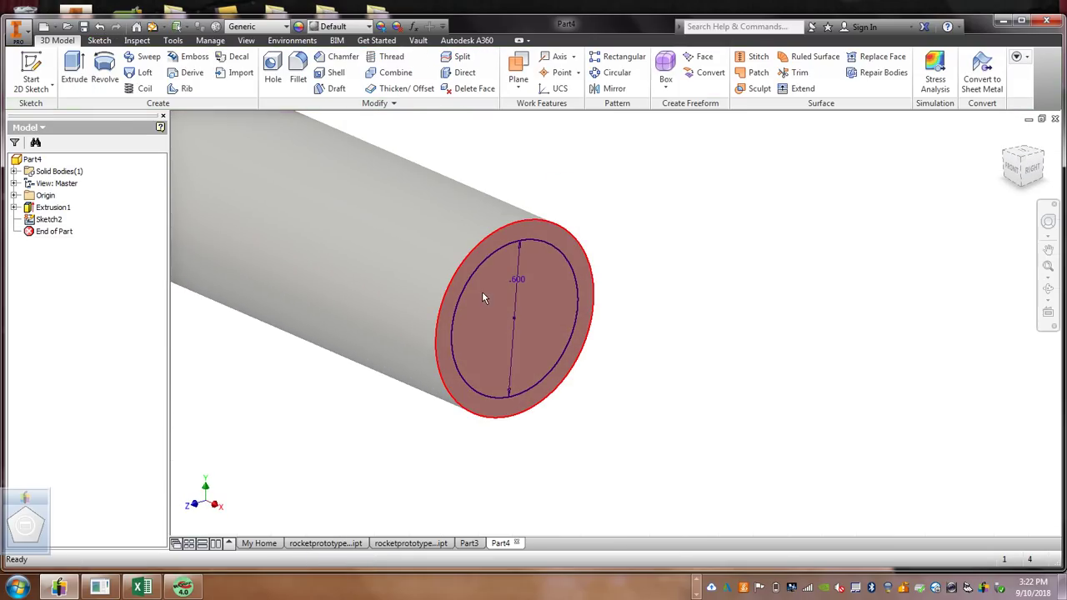
{"action": "left_click", "coordinate": [74, 71]}
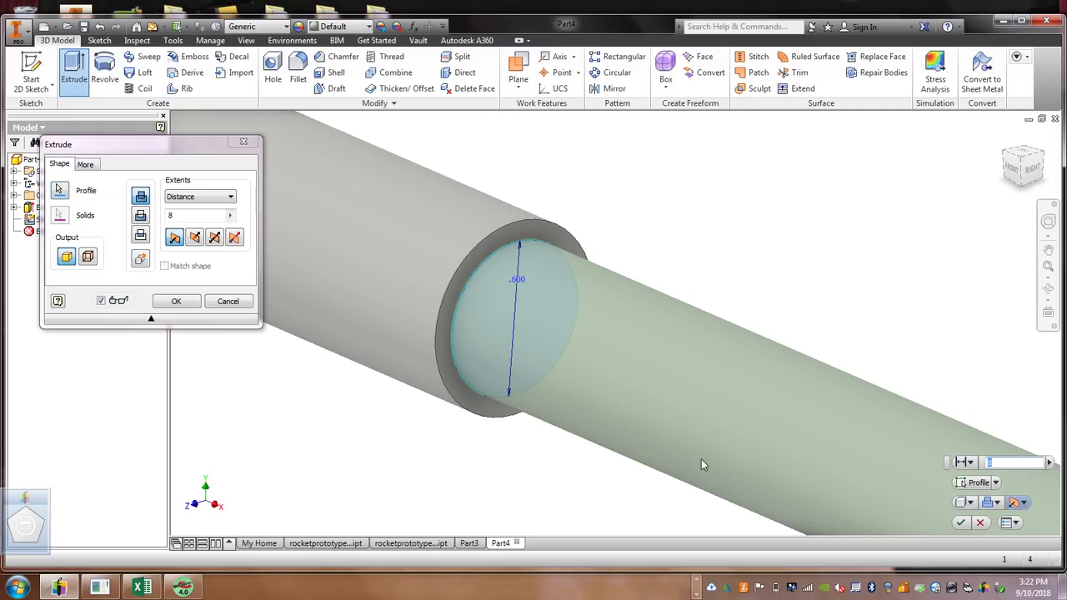
{"action": "left_click", "coordinate": [1024, 504]}
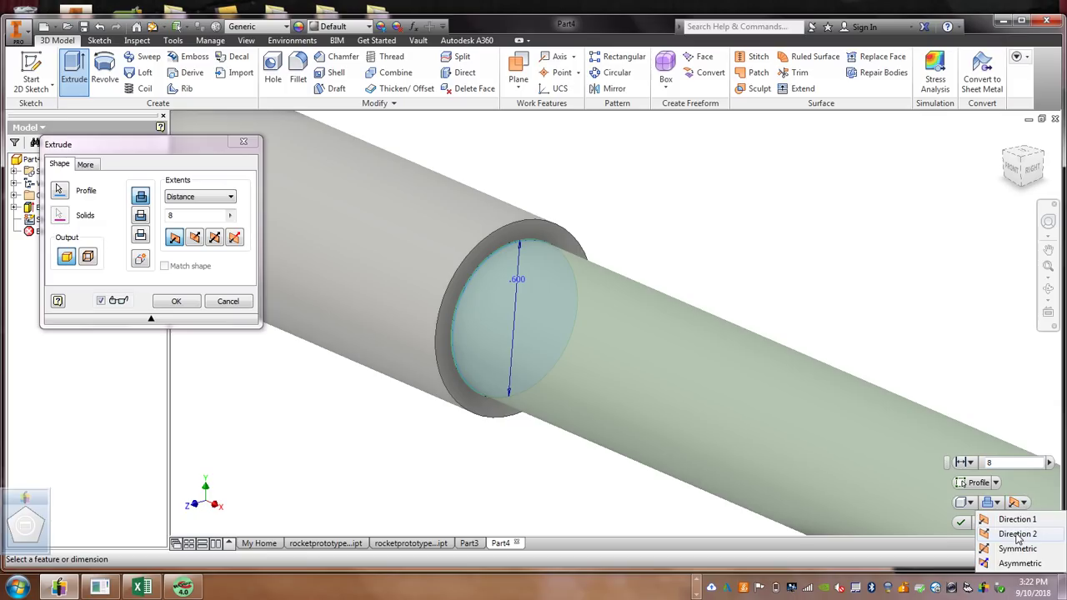
{"action": "left_click", "coordinate": [1017, 534]}
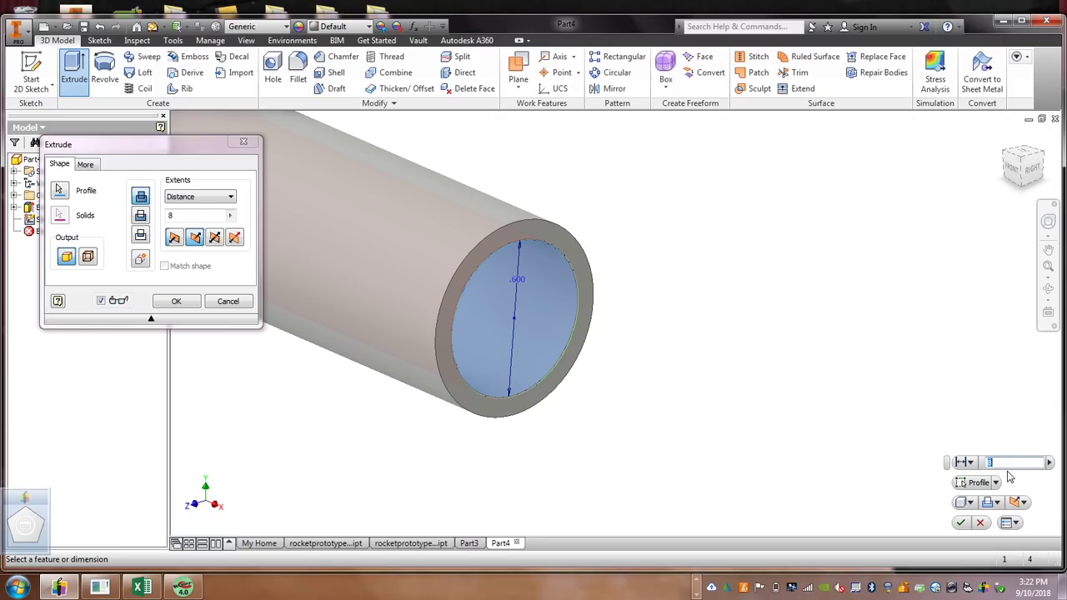
{"action": "left_click", "coordinate": [960, 523]}
Examine the hollowed tube and its interior through the open end
{"action": "scroll", "coordinate": [572, 361], "scroll_direction": "down", "scroll_amount": 5}
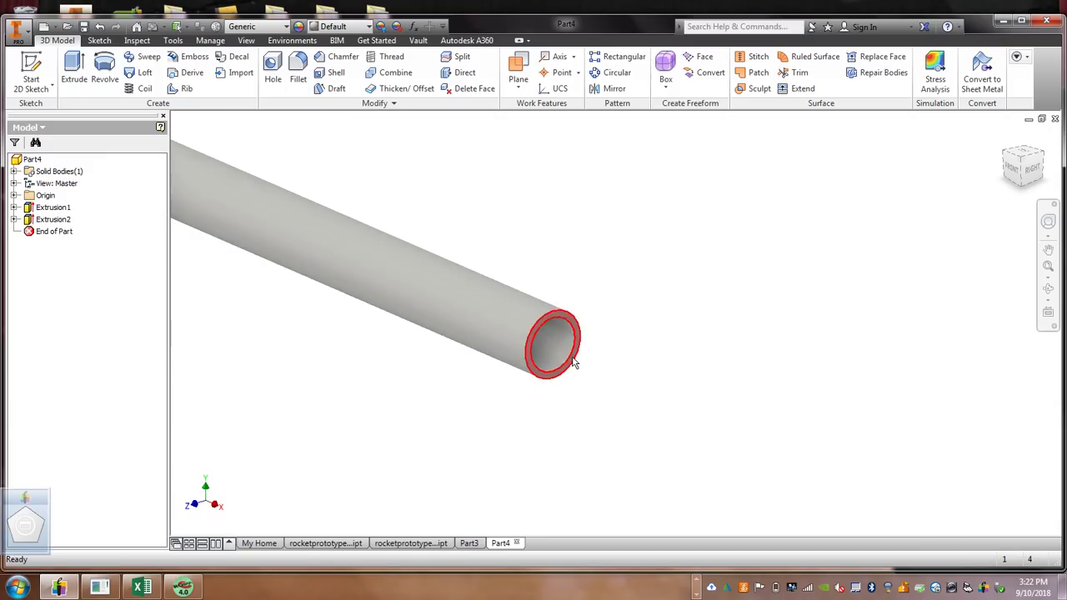
{"action": "left_click", "coordinate": [1048, 288]}
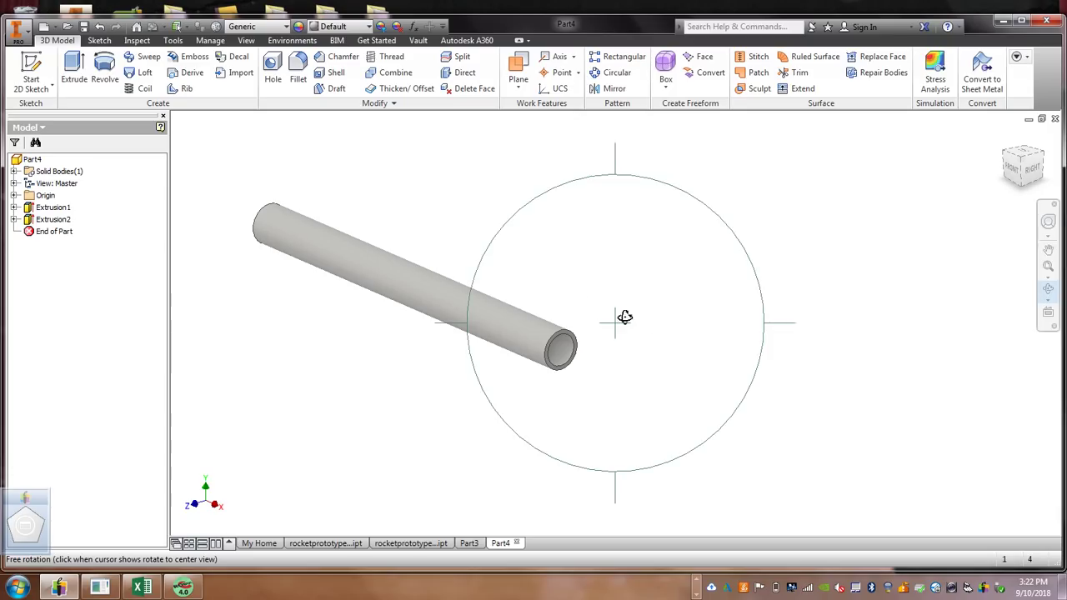
{"action": "left_click_drag", "start_coordinate": [625, 317], "coordinate": [367, 281]}
{"action": "scroll", "coordinate": [355, 283], "scroll_direction": "up", "scroll_amount": 5}
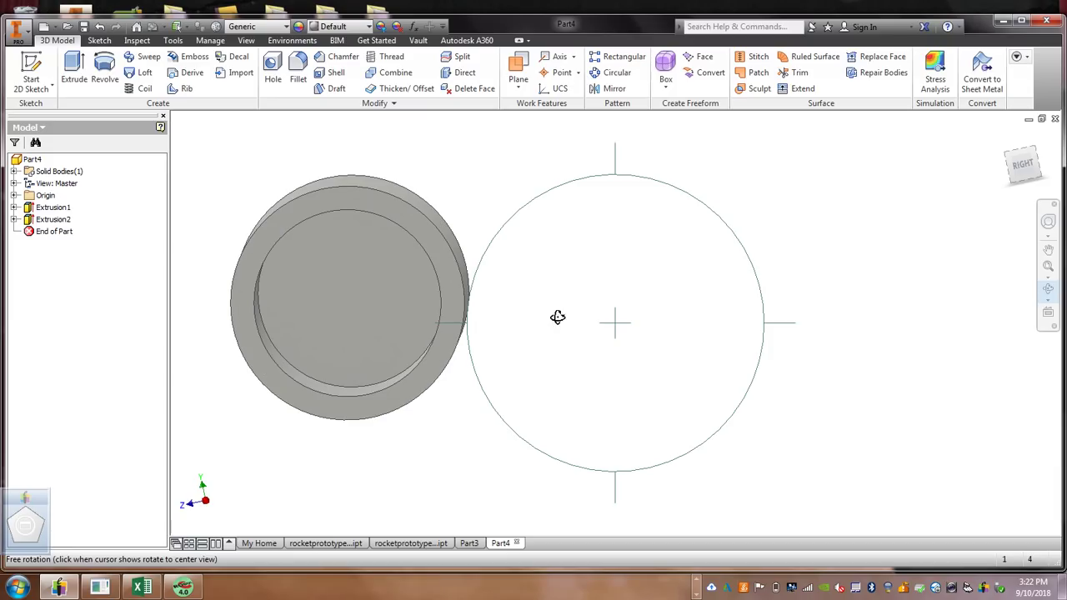
{"action": "mouse_move", "coordinate": [614, 333]}
{"action": "left_mouse_down"}
{"action": "mouse_move", "coordinate": [636, 326]}
{"action": "mouse_move", "coordinate": [593, 331]}
{"action": "mouse_move", "coordinate": [633, 340]}
{"action": "left_mouse_up"}
{"action": "right_click", "coordinate": [637, 336]}
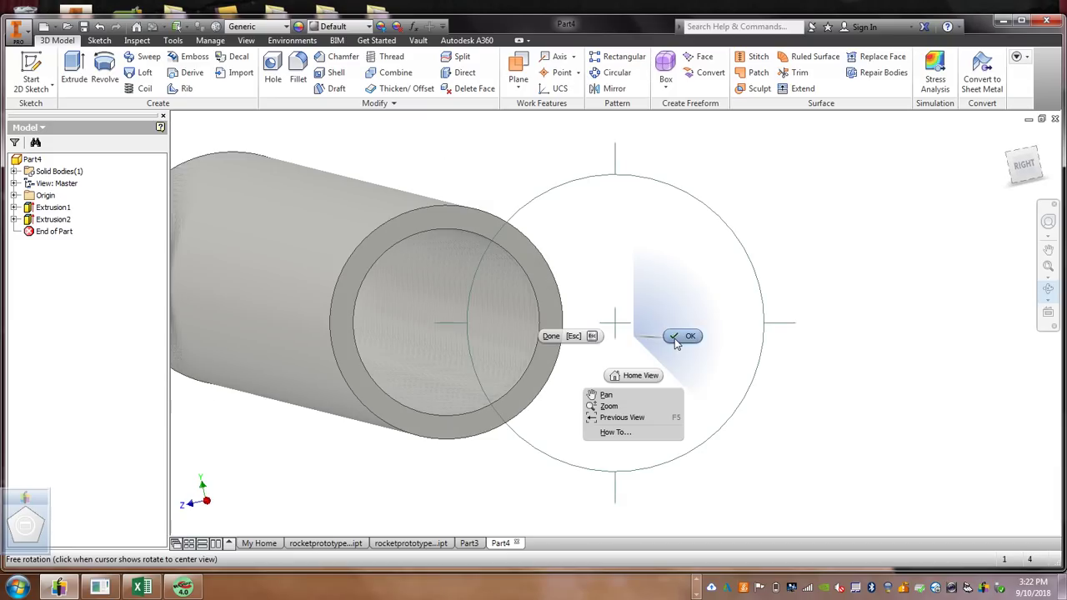
{"action": "left_click", "coordinate": [552, 335]}
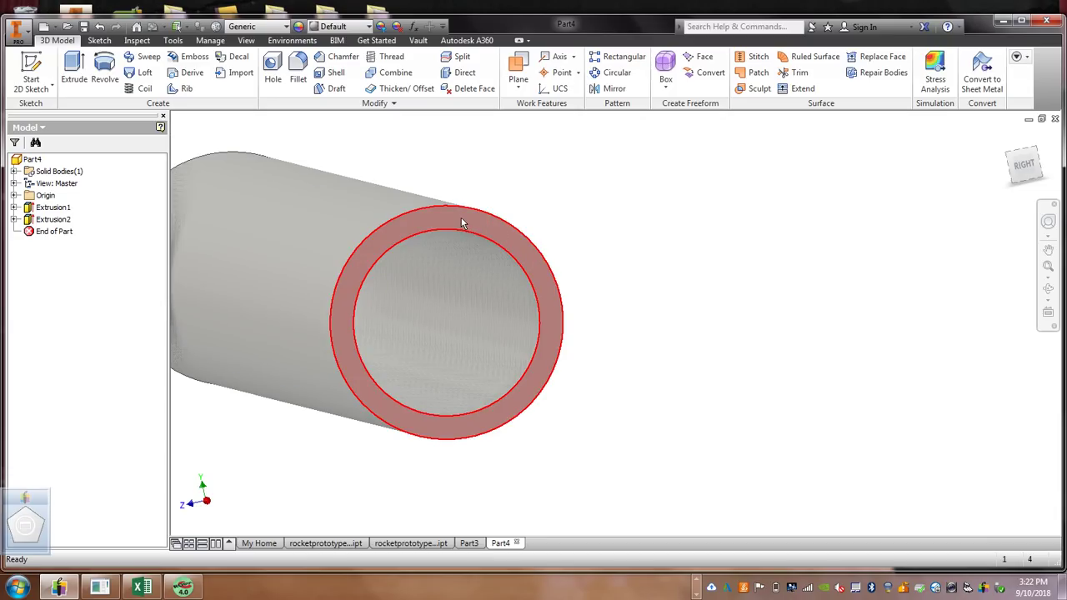
On the tube's end face, sketch a two-point rectangle about 0.154 by 0.058 in straddling the top of the outer edge
{"action": "right_click", "coordinate": [463, 224]}
{"action": "left_click", "coordinate": [461, 259]}
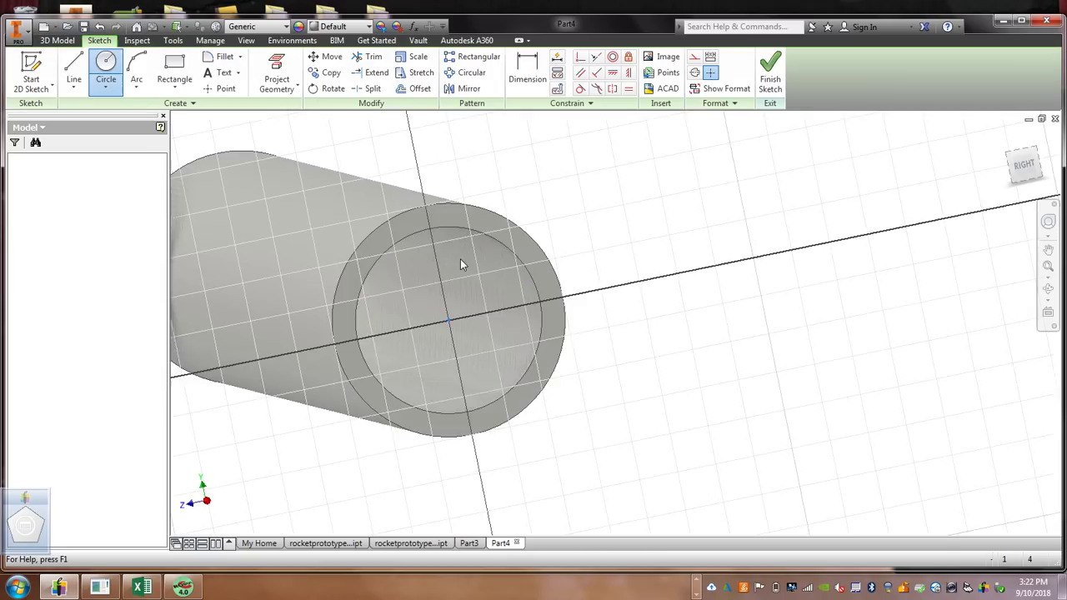
{"action": "left_click", "coordinate": [172, 83]}
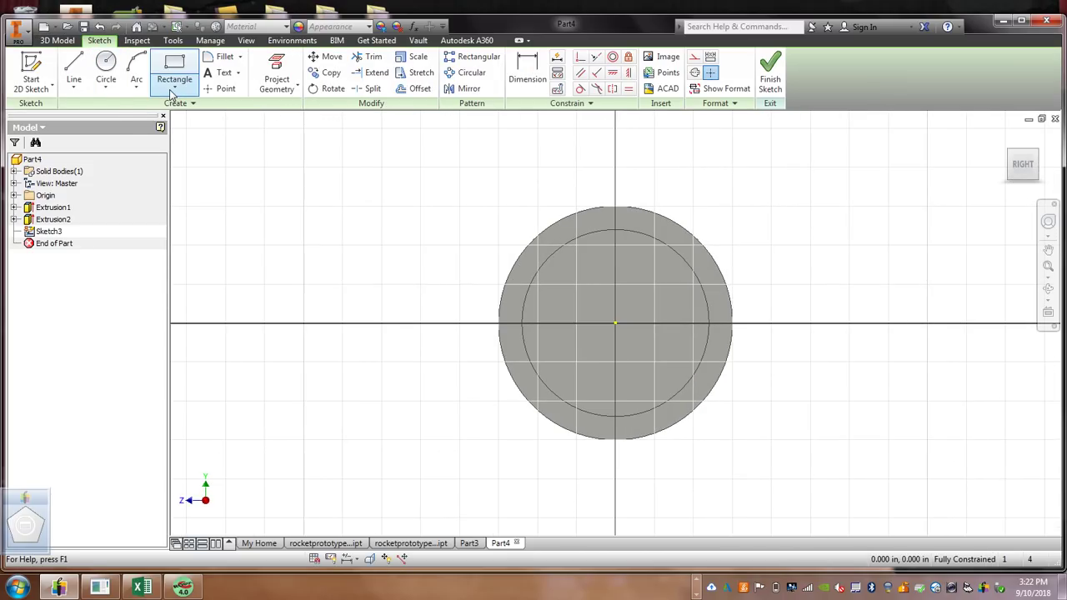
{"action": "left_click", "coordinate": [173, 90]}
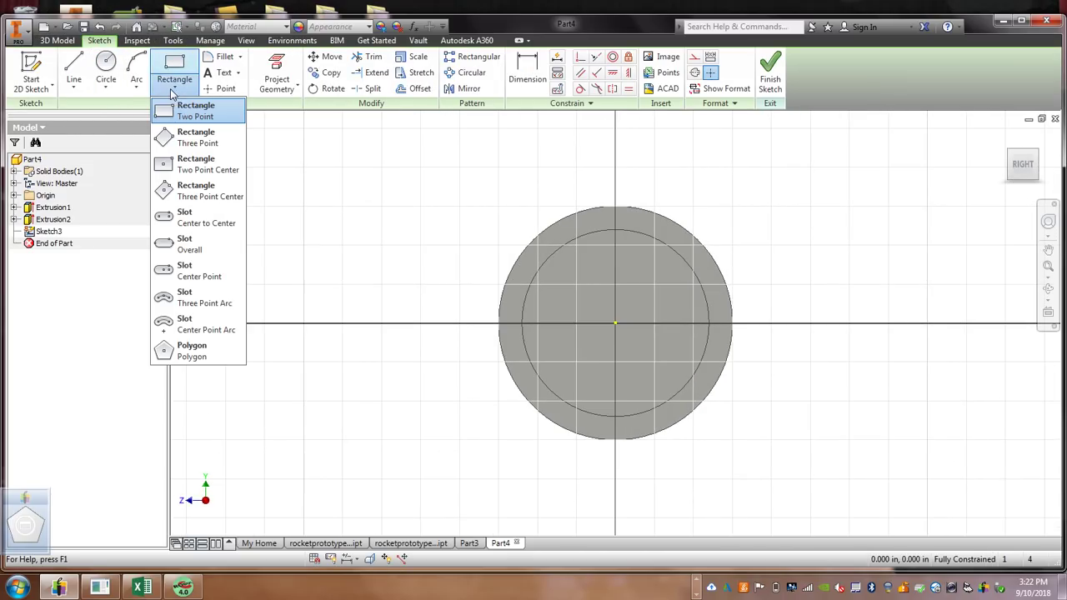
{"action": "left_click", "coordinate": [183, 109]}
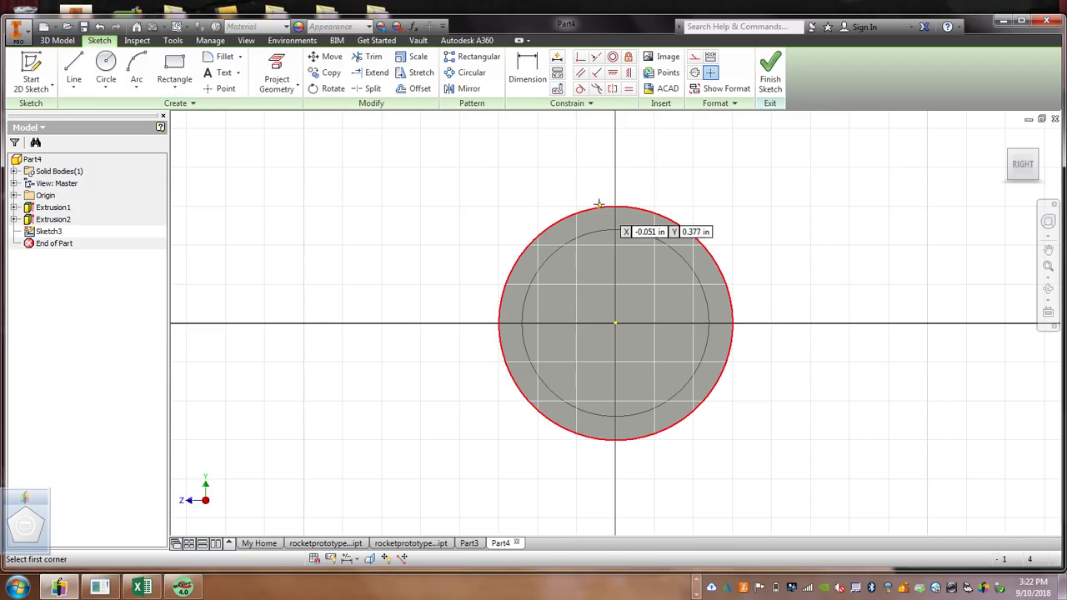
{"action": "left_click", "coordinate": [591, 199]}
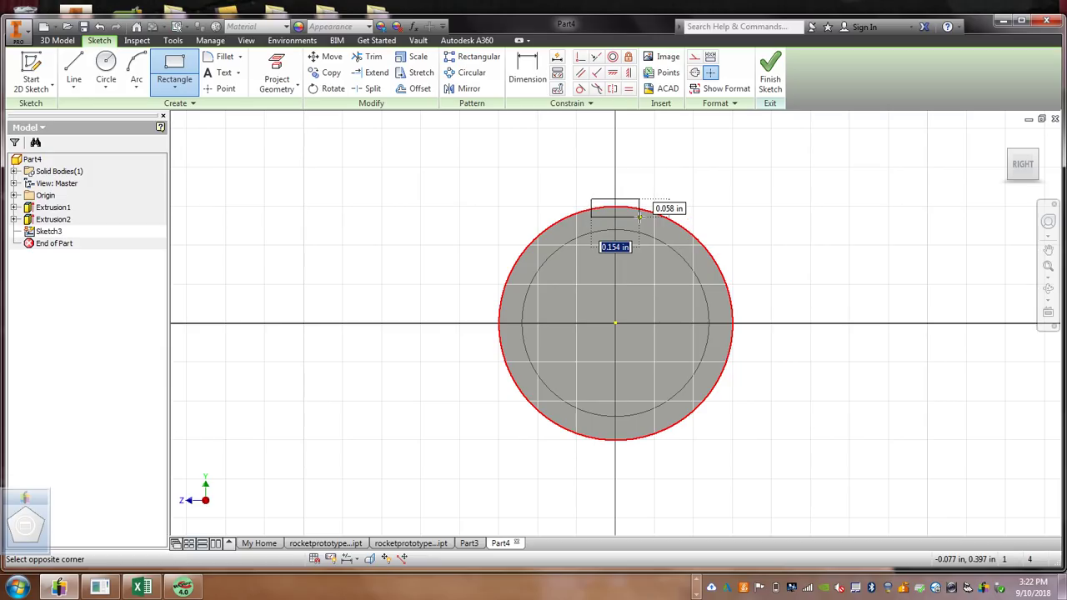
{"action": "left_click", "coordinate": [640, 215]}
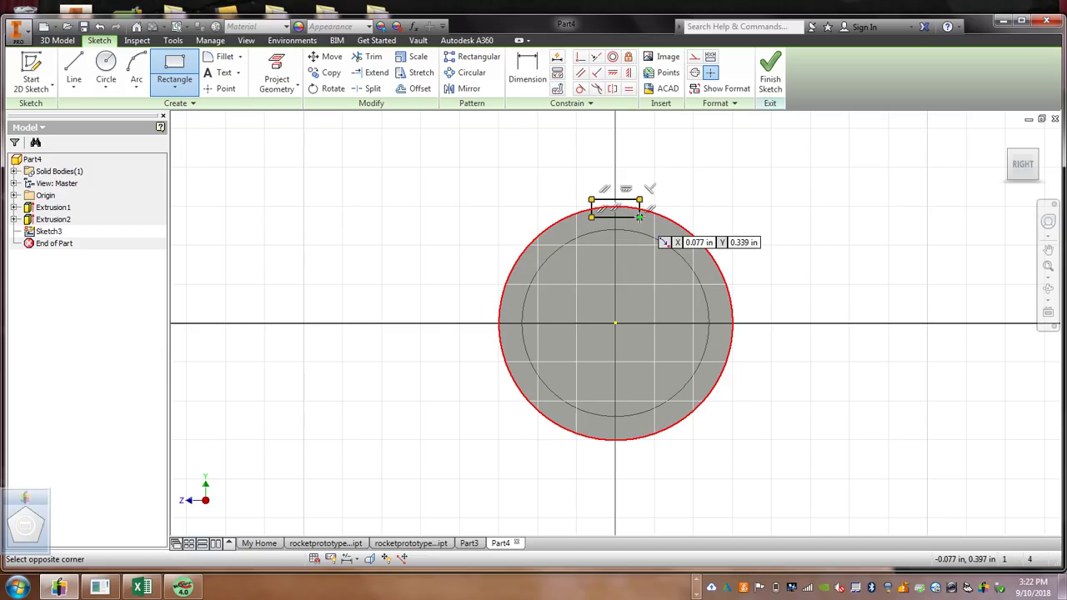
Finish the sketch and extrude the small rectangle as a 1.5 in cut along the tube wall using Direction 2
{"action": "left_click", "coordinate": [769, 80]}
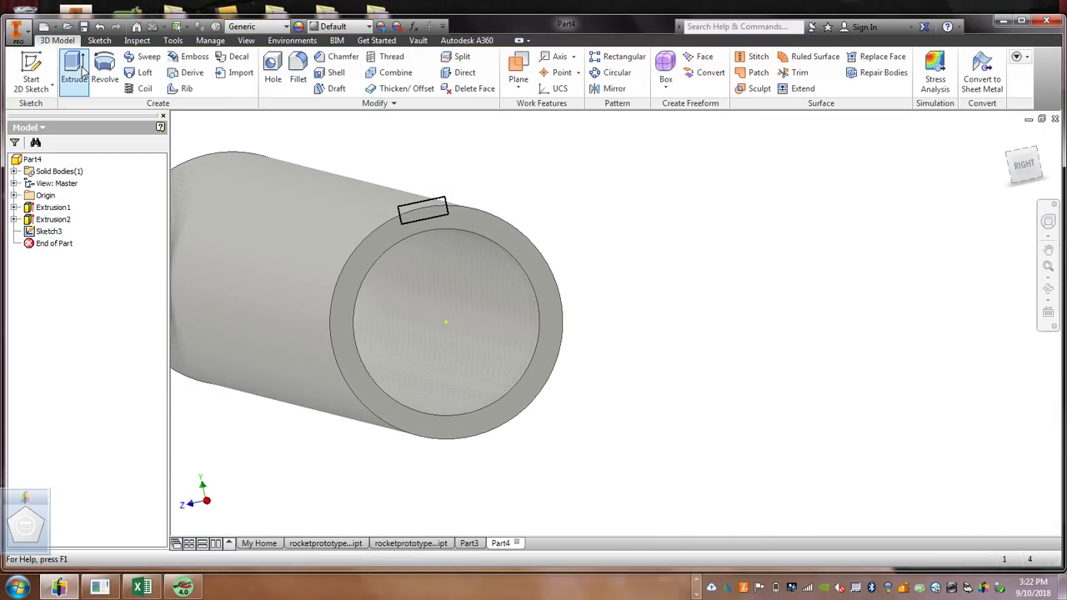
{"action": "left_click", "coordinate": [82, 74]}
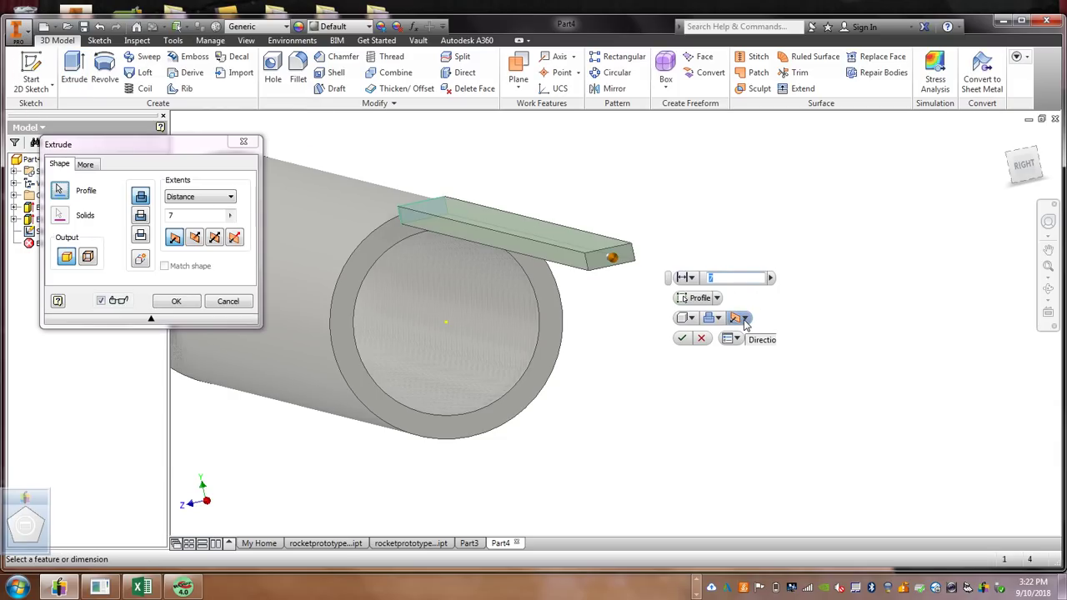
{"action": "left_click", "coordinate": [744, 318]}
{"action": "left_click", "coordinate": [767, 351]}
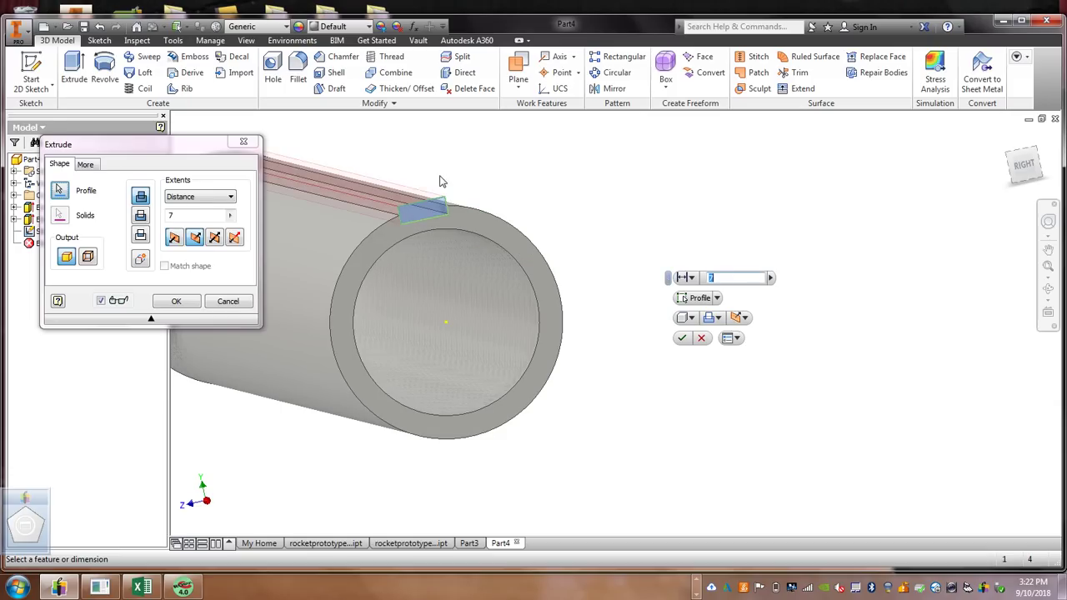
{"action": "scroll", "coordinate": [437, 183], "scroll_direction": "down", "scroll_amount": 2}
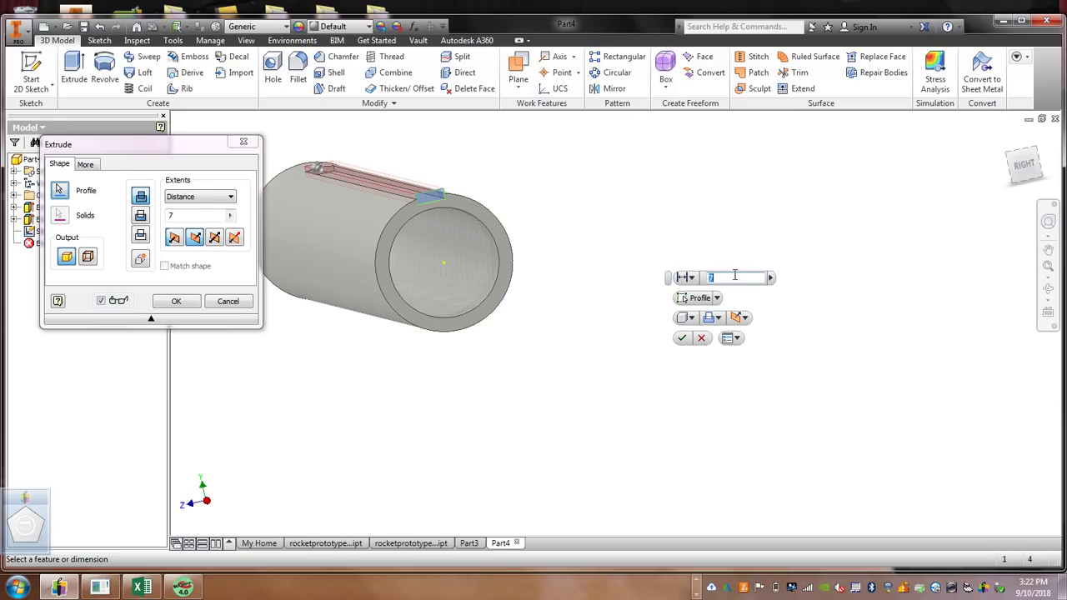
{"action": "type", "text": "1.5"}
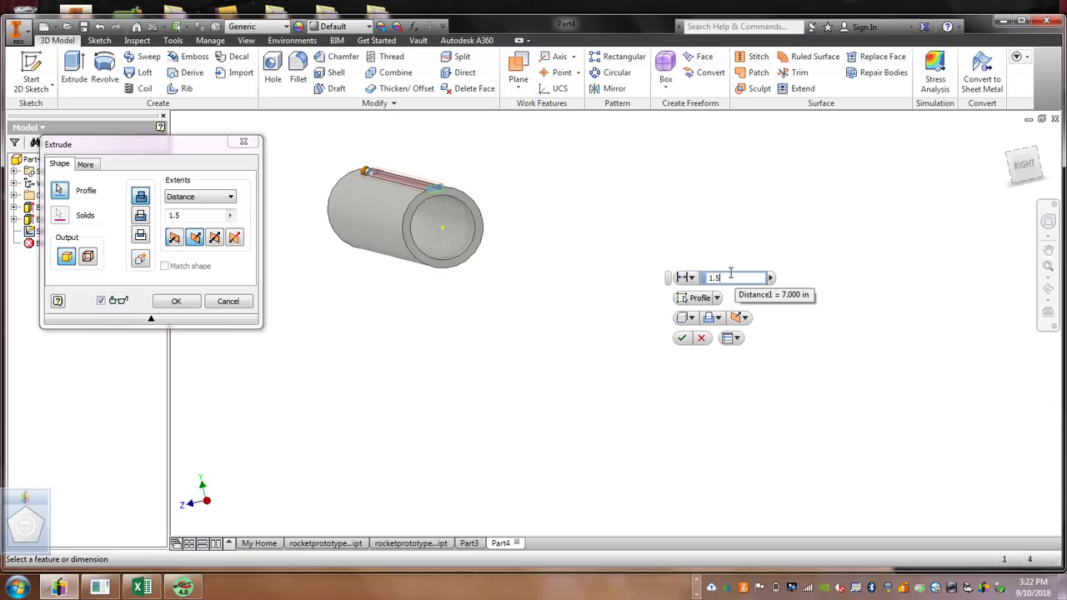
{"action": "scroll", "coordinate": [421, 196], "scroll_direction": "up", "scroll_amount": 4}
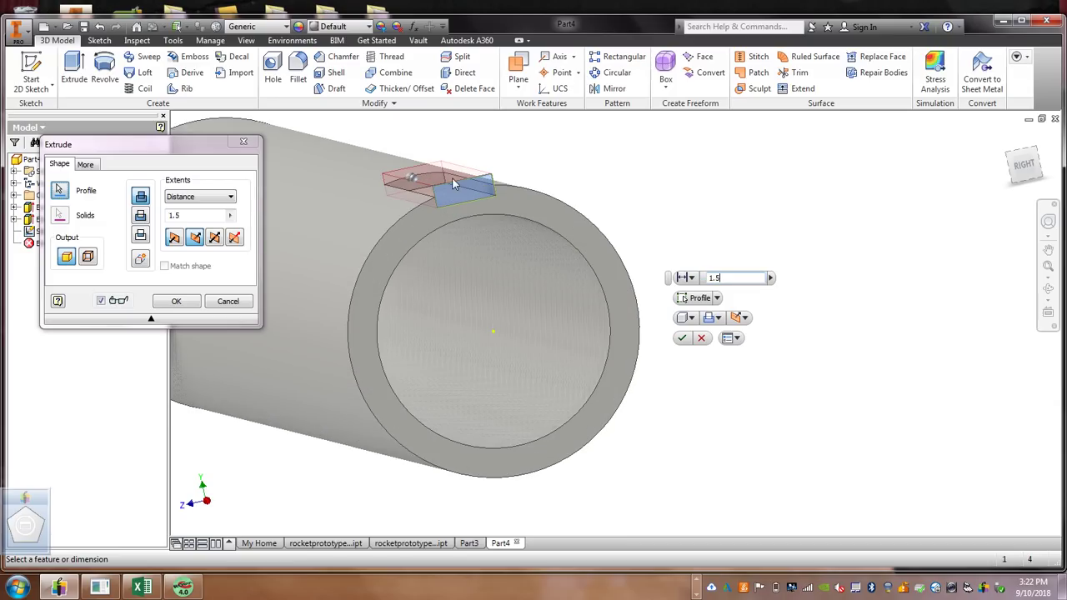
{"action": "left_click", "coordinate": [682, 339]}
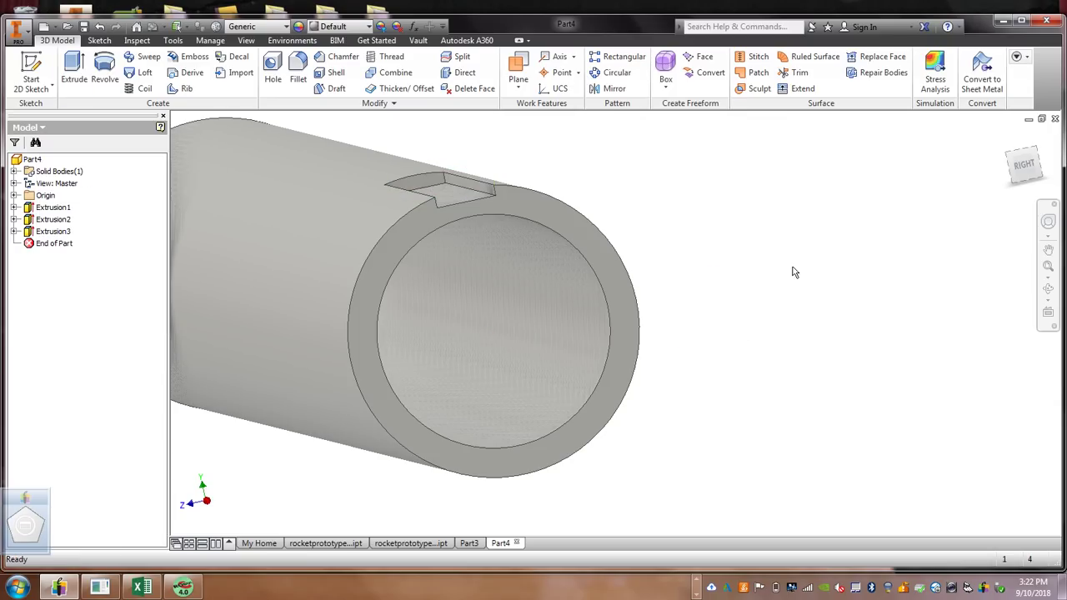
Examine the slot cut into the tube wall and its flat floor from above the open end
{"action": "left_click", "coordinate": [1049, 250]}
{"action": "left_click_drag", "start_coordinate": [865, 323], "coordinate": [1042, 392]}
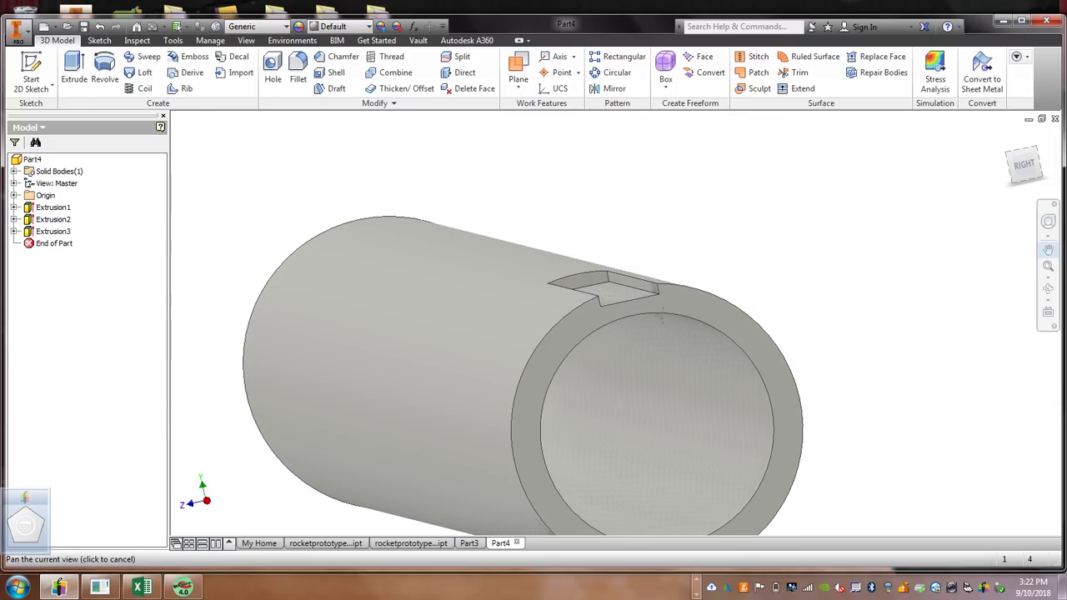
{"action": "right_click", "coordinate": [615, 288]}
{"action": "left_click", "coordinate": [547, 281]}
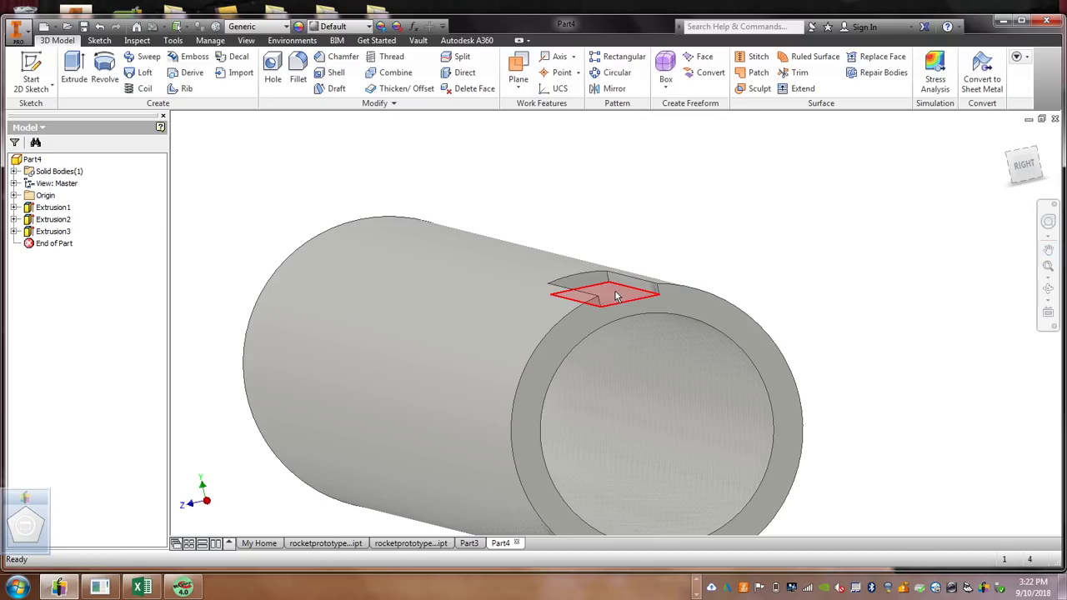
{"action": "left_click", "coordinate": [615, 291]}
{"action": "scroll", "coordinate": [615, 291], "scroll_direction": "up", "scroll_amount": 5}
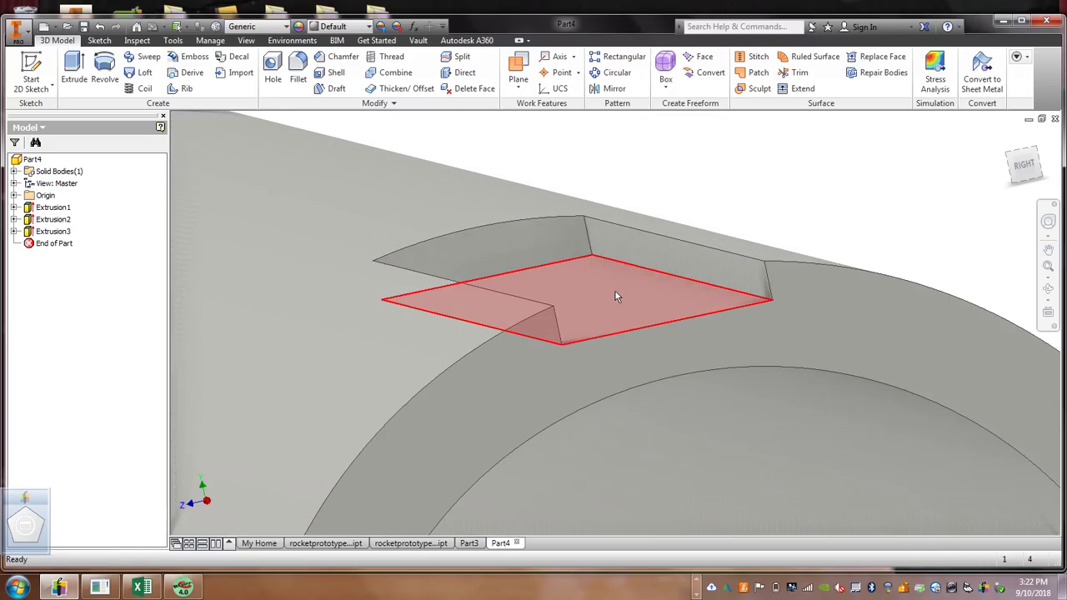
{"action": "left_click", "coordinate": [1048, 289]}
{"action": "left_click_drag", "start_coordinate": [550, 295], "coordinate": [634, 321]}
{"action": "scroll", "coordinate": [569, 312], "scroll_direction": "down", "scroll_amount": 5}
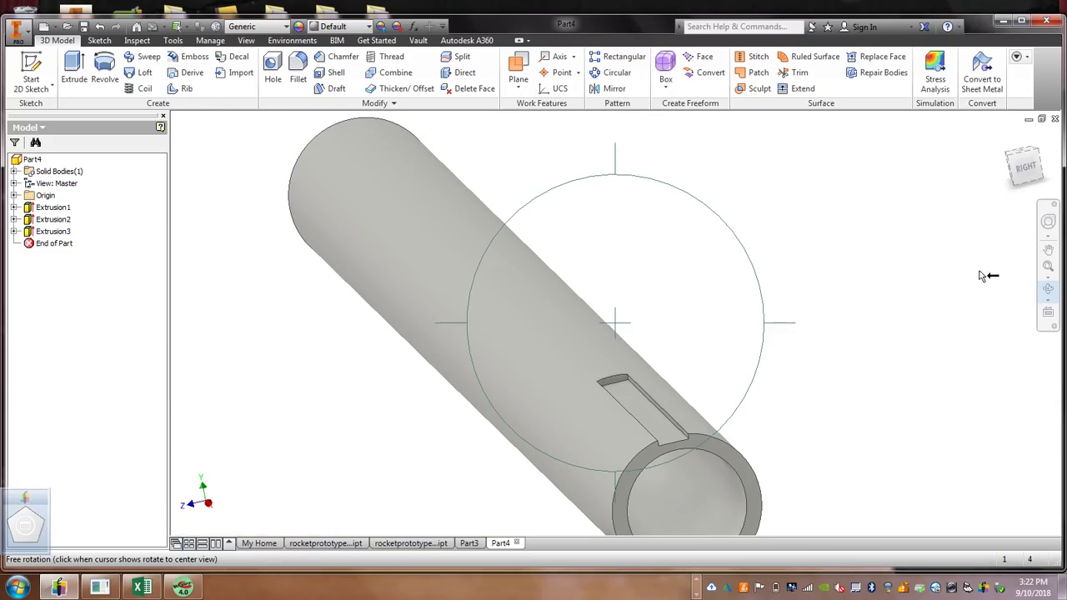
{"action": "left_click", "coordinate": [1049, 250]}
{"action": "scroll", "coordinate": [726, 198], "scroll_direction": "up", "scroll_amount": 5}
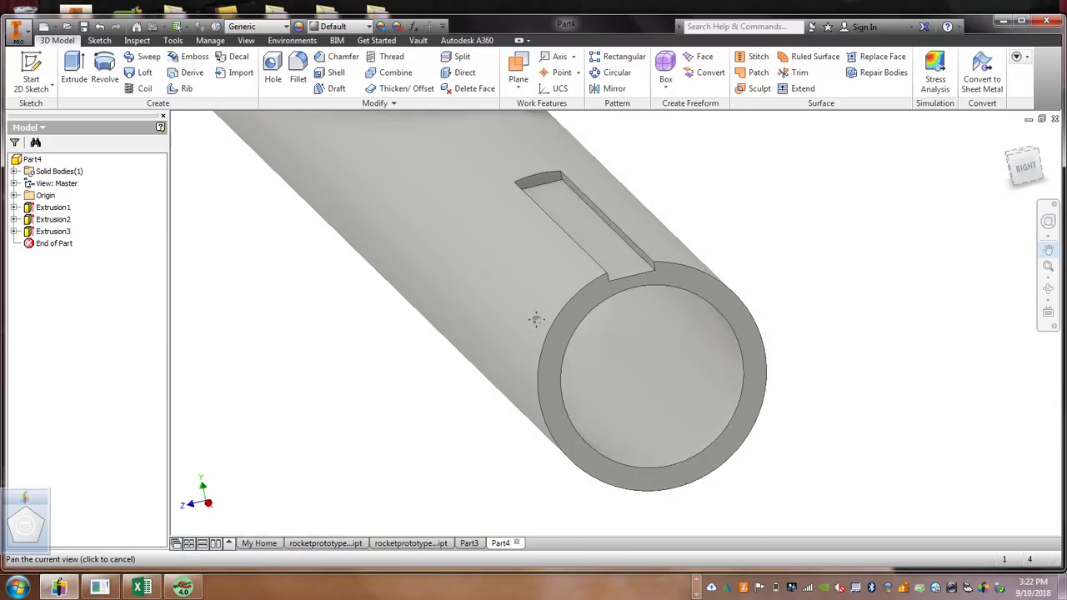
{"action": "right_click", "coordinate": [542, 315]}
{"action": "left_click", "coordinate": [596, 313]}
{"action": "scroll", "coordinate": [603, 285], "scroll_direction": "down", "scroll_amount": 2}
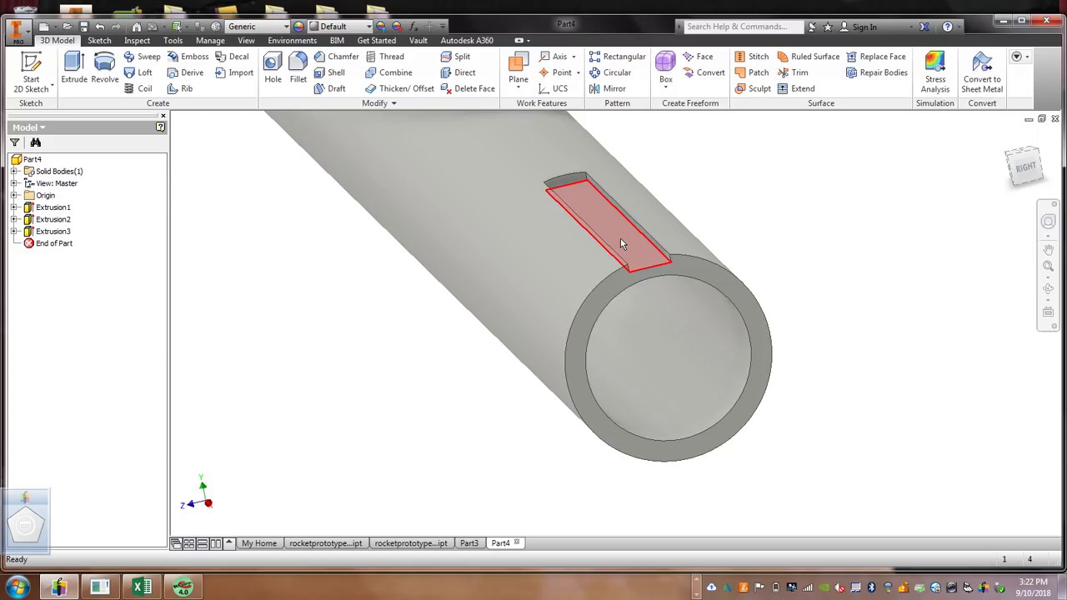
Start a sketch on the slot's flat floor and draw a two-point rectangle covering the floor between its opposite corners
{"action": "right_click", "coordinate": [621, 243]}
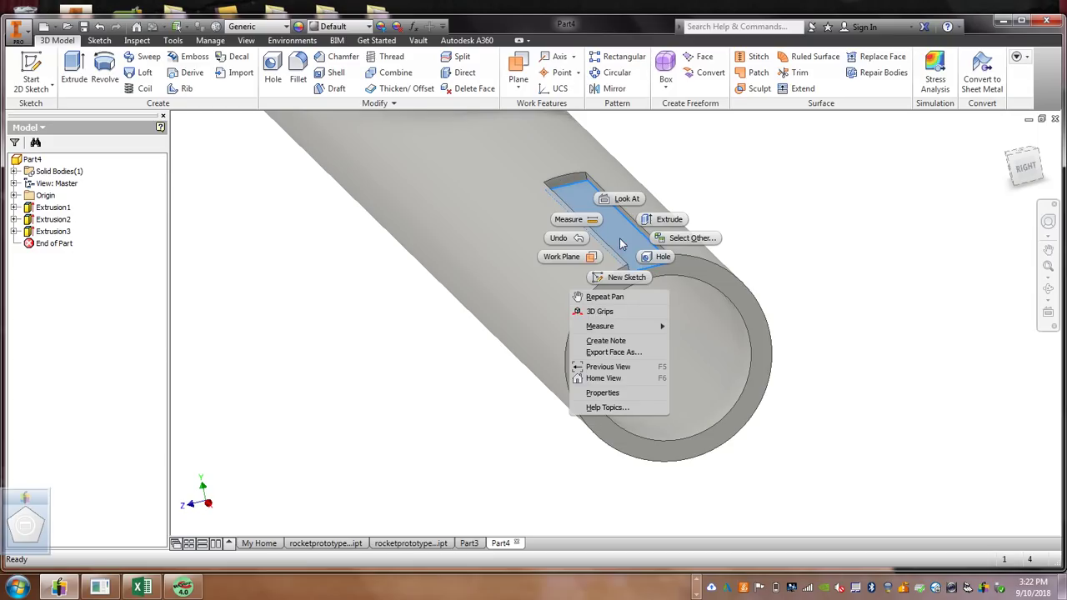
{"action": "left_click", "coordinate": [633, 279]}
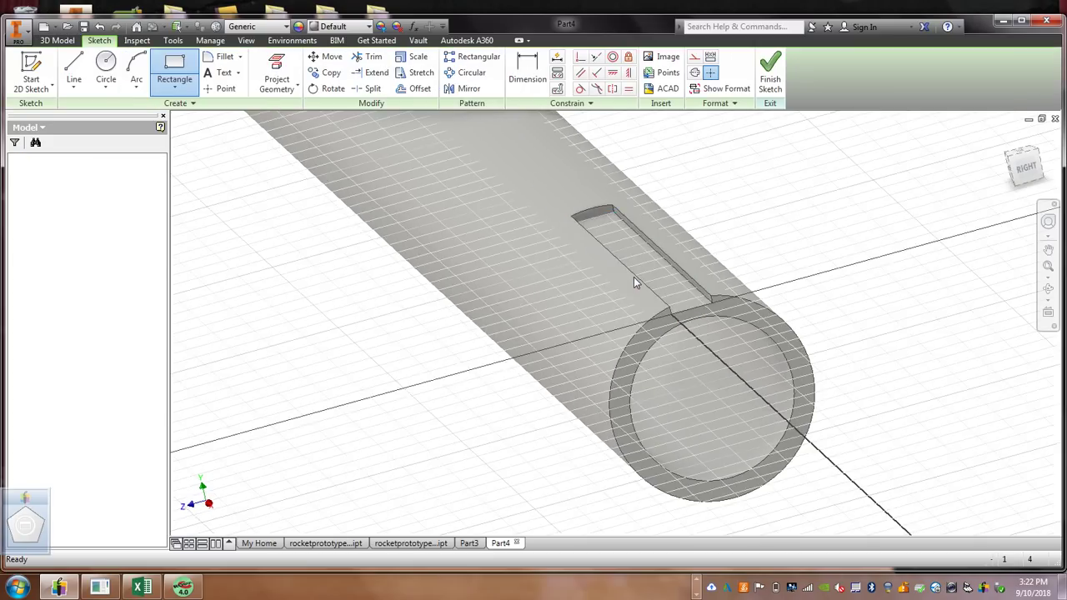
{"action": "left_click", "coordinate": [1049, 248]}
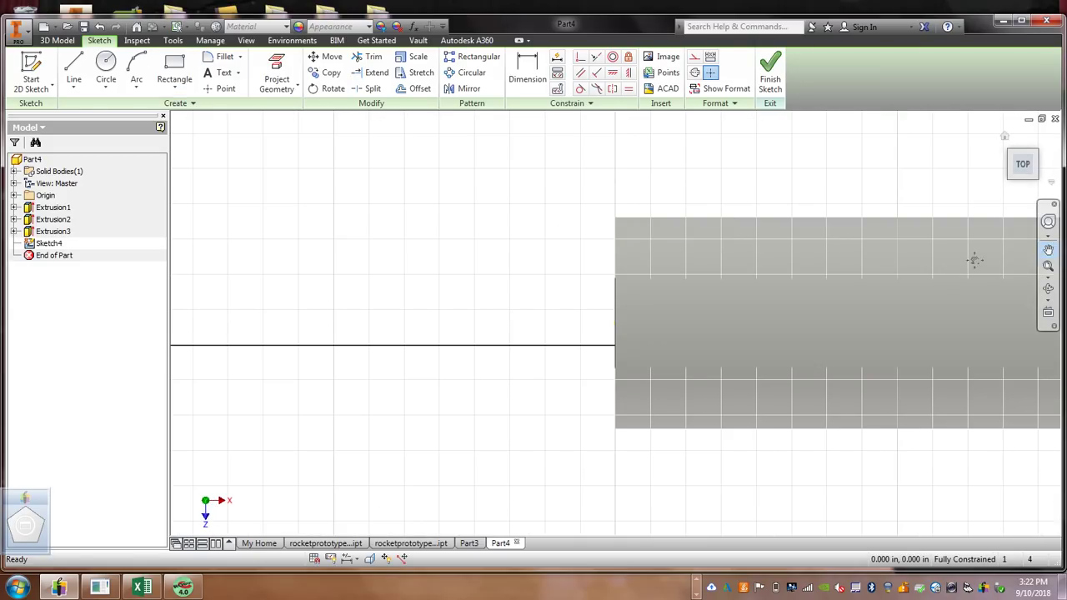
{"action": "left_click_drag", "start_coordinate": [972, 257], "coordinate": [328, 197]}
{"action": "mouse_move", "coordinate": [552, 253]}
{"action": "left_mouse_down"}
{"action": "mouse_move", "coordinate": [859, 280]}
{"action": "mouse_move", "coordinate": [853, 297]}
{"action": "mouse_move", "coordinate": [535, 287]}
{"action": "left_mouse_up"}
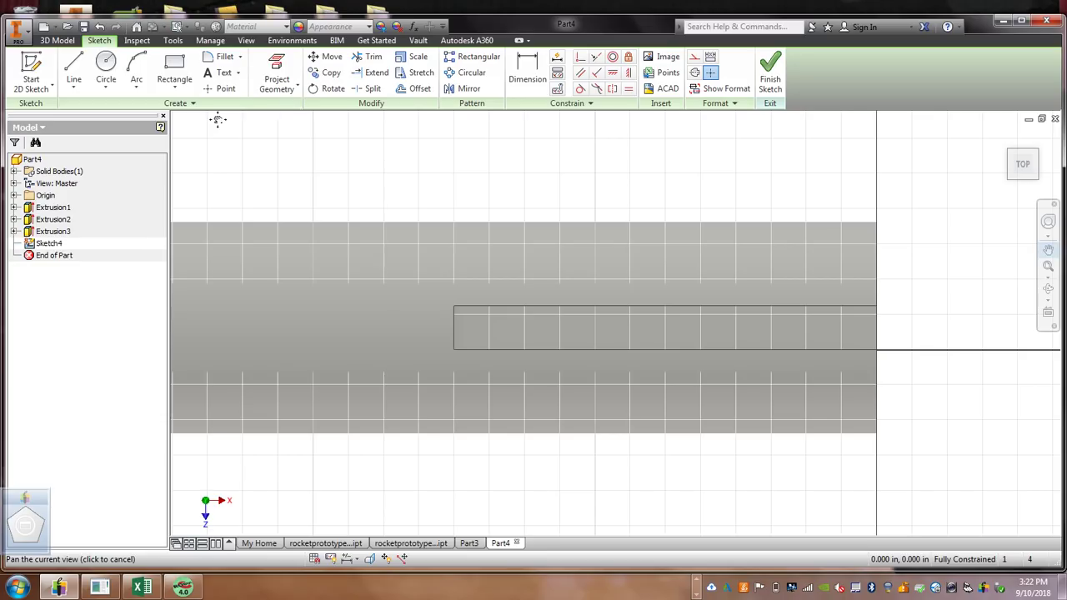
{"action": "left_click", "coordinate": [175, 90]}
{"action": "left_click", "coordinate": [197, 117]}
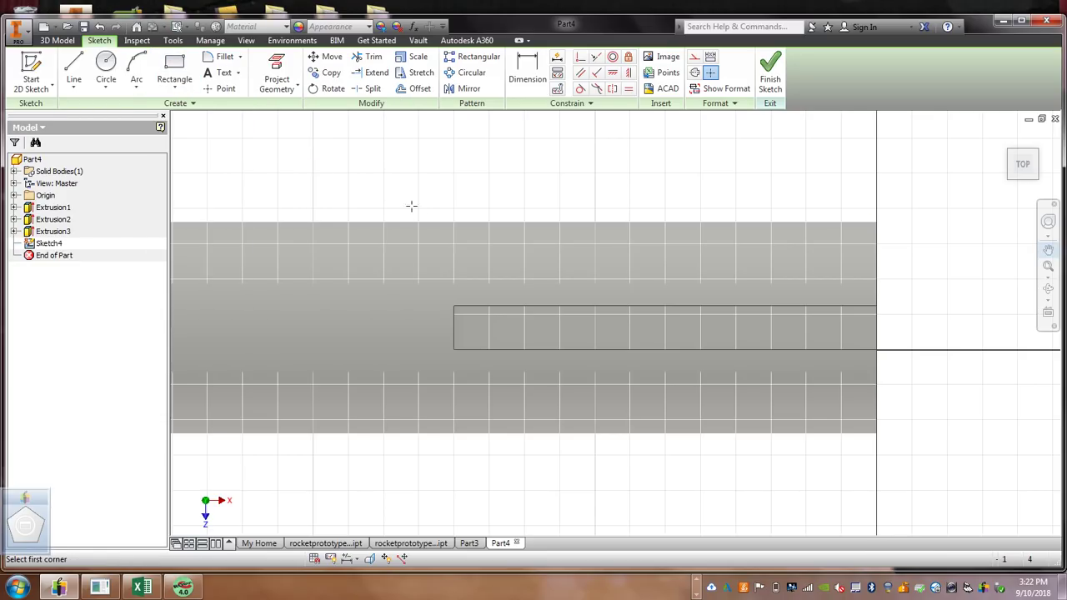
{"action": "left_click", "coordinate": [454, 305]}
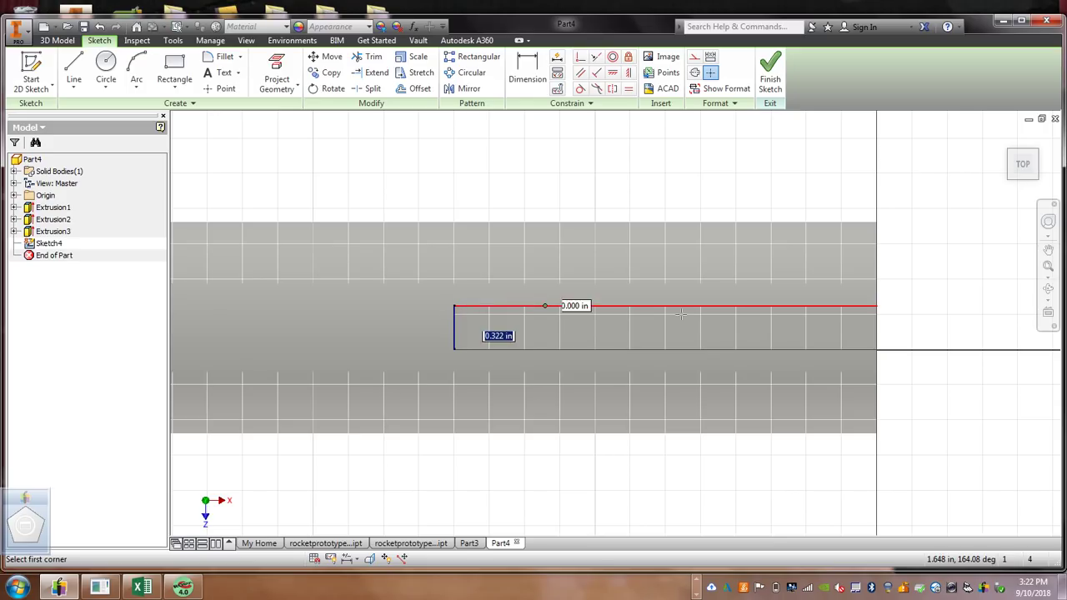
{"action": "left_click", "coordinate": [876, 348]}
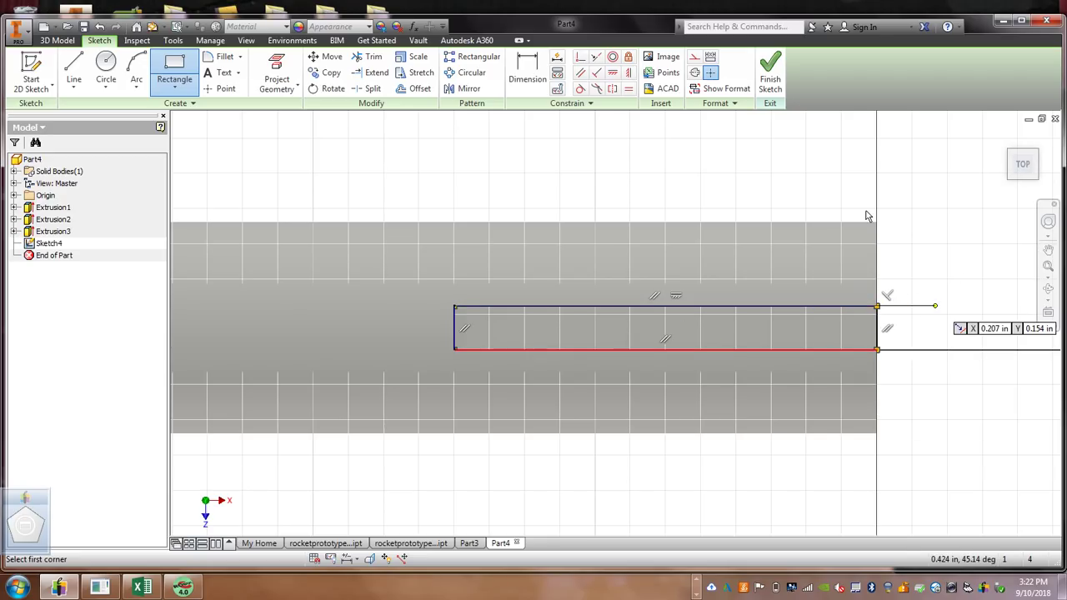
{"action": "key", "text": "Escape"}
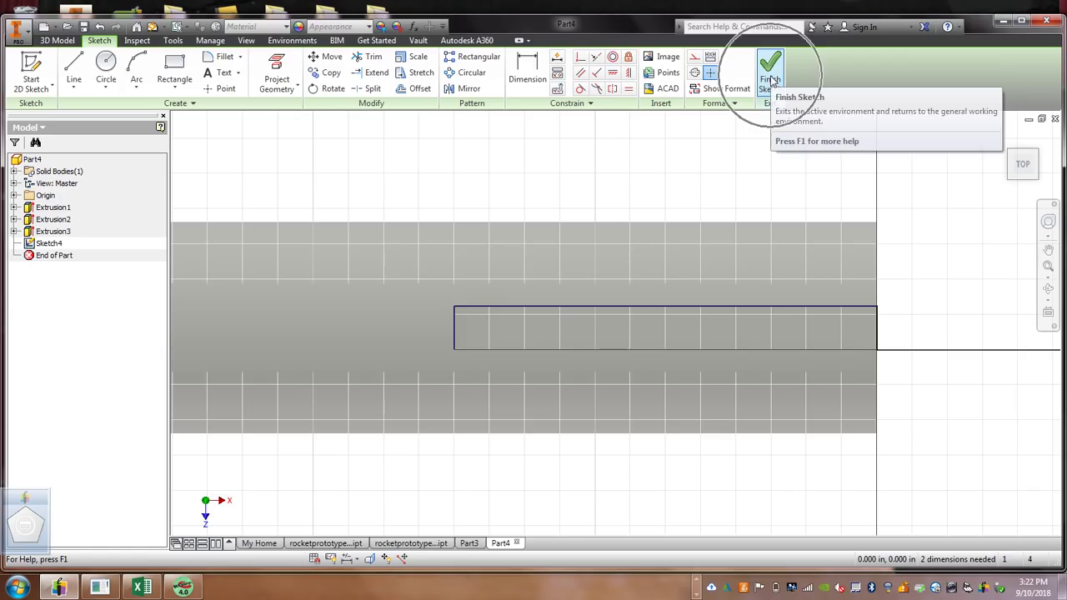
Finish the sketch and extrude the slot-floor rectangle 1 in outward from the tube to form a fin
{"action": "left_click", "coordinate": [770, 79]}
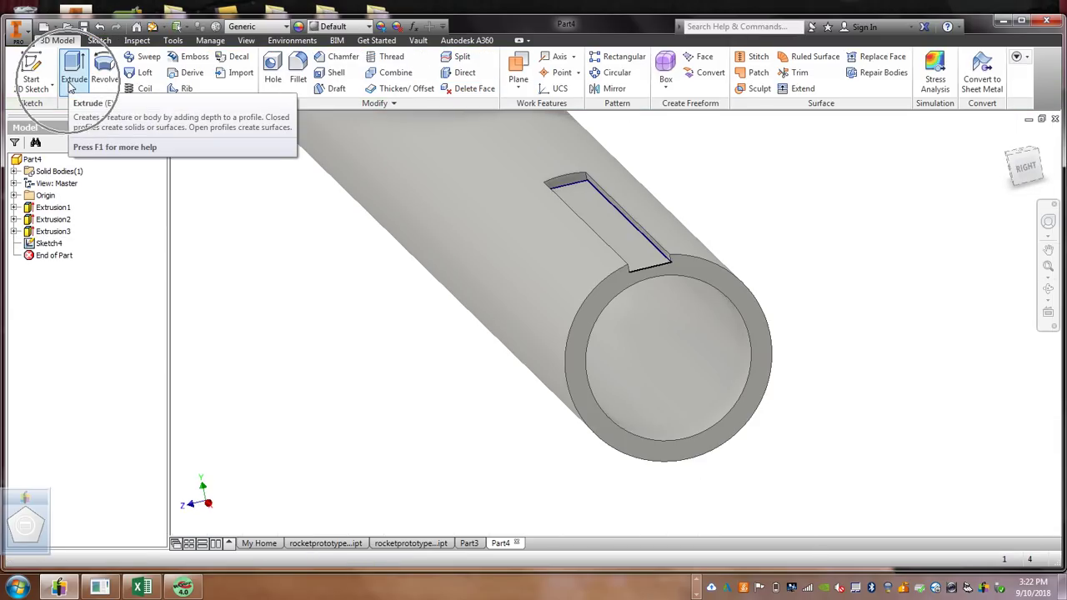
{"action": "left_click", "coordinate": [73, 83]}
{"action": "scroll", "coordinate": [639, 218], "scroll_direction": "down", "scroll_amount": 5}
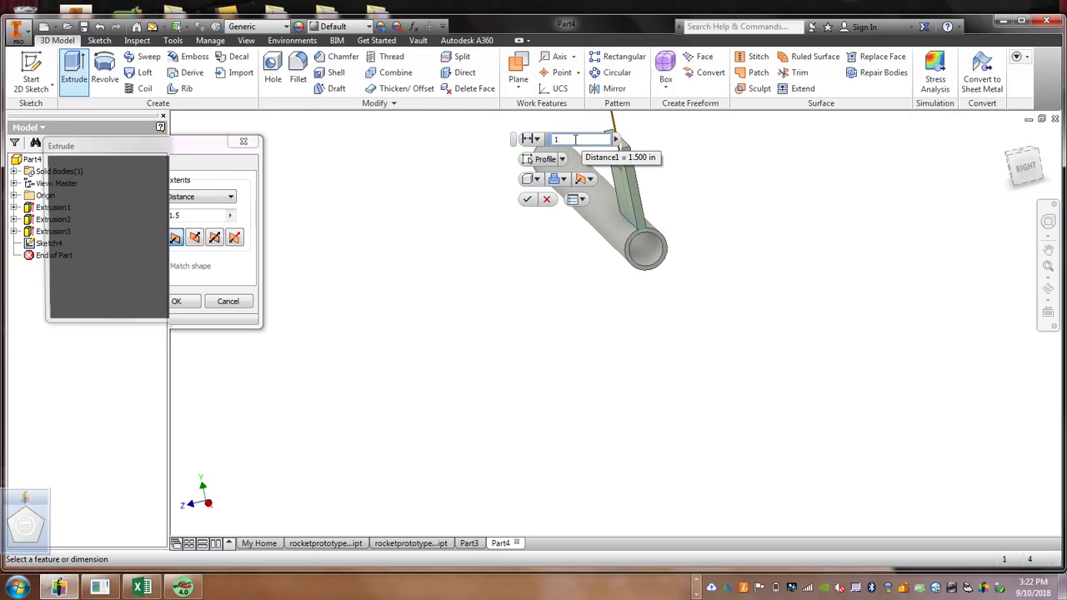
{"action": "left_click", "coordinate": [575, 139]}
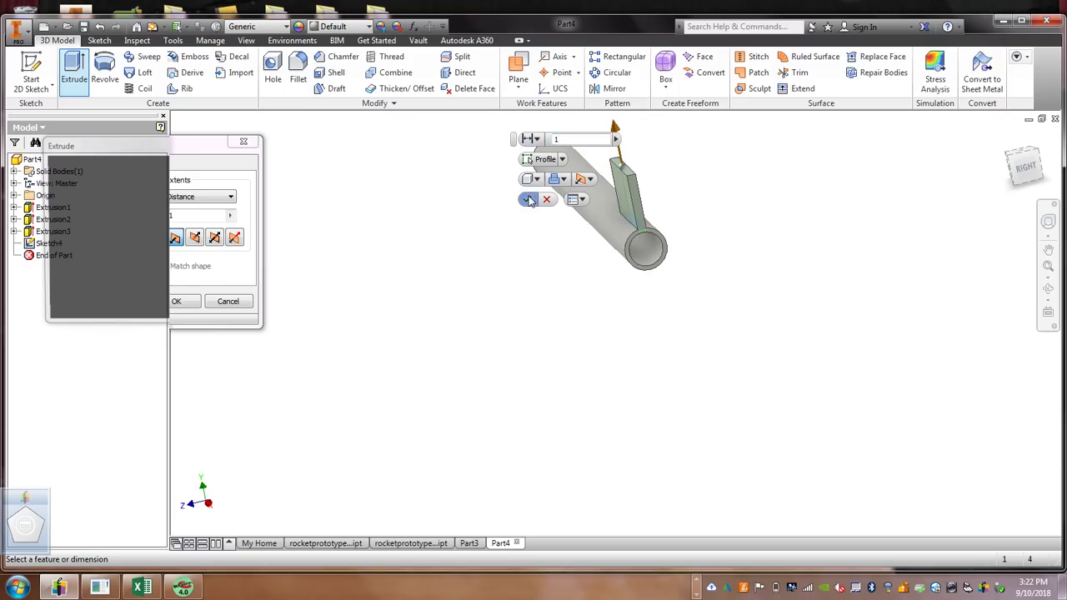
{"action": "key", "text": "Return"}
Circularly pattern the fin around the tube's axis with 3 occurrences over 360 degrees
{"action": "left_click", "coordinate": [1048, 250]}
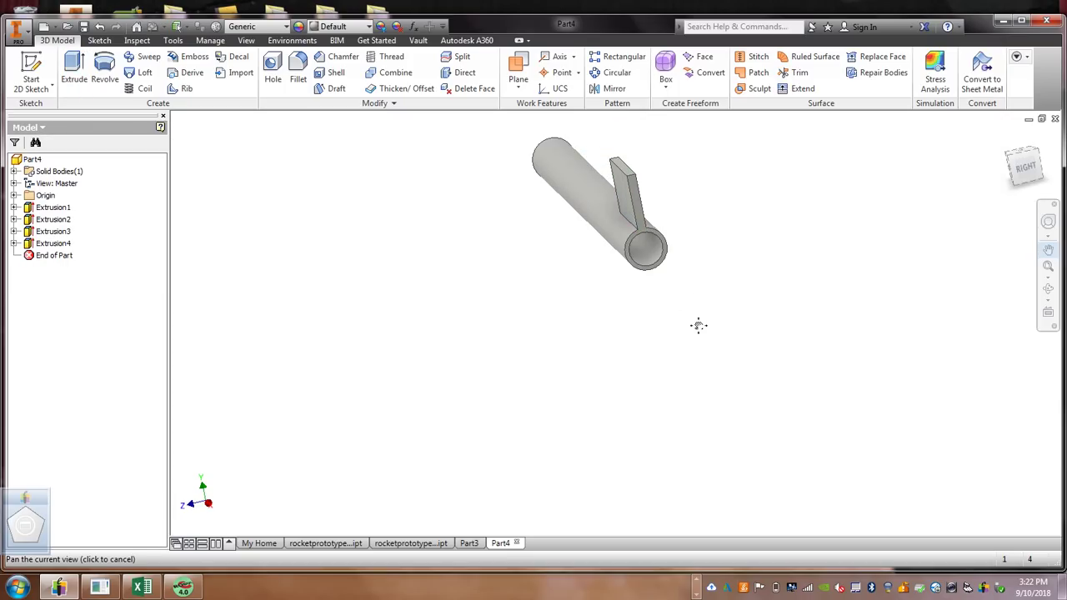
{"action": "left_click_drag", "start_coordinate": [697, 324], "coordinate": [728, 326]}
{"action": "right_click", "coordinate": [729, 326]}
{"action": "left_click", "coordinate": [784, 327]}
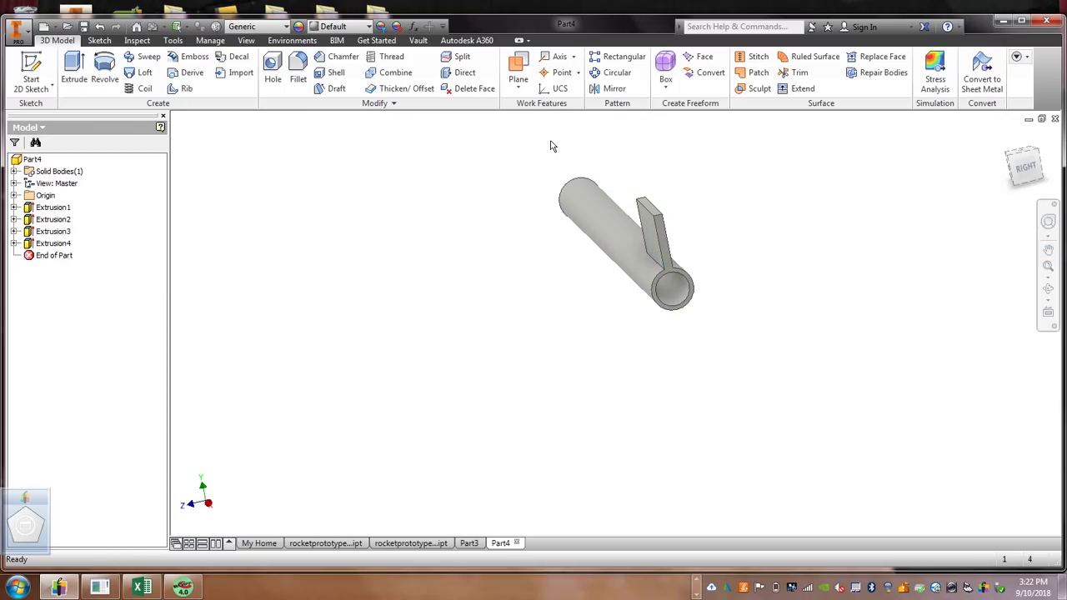
{"action": "left_click", "coordinate": [609, 79]}
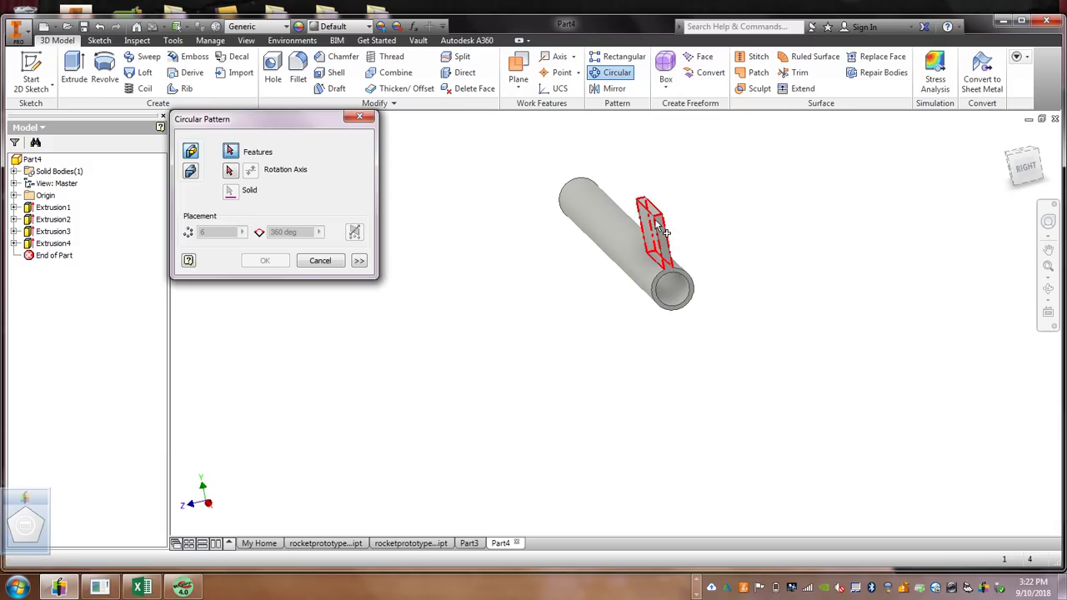
{"action": "scroll", "coordinate": [659, 229], "scroll_direction": "up", "scroll_amount": 5}
{"action": "scroll", "coordinate": [658, 229], "scroll_direction": "down", "scroll_amount": 2}
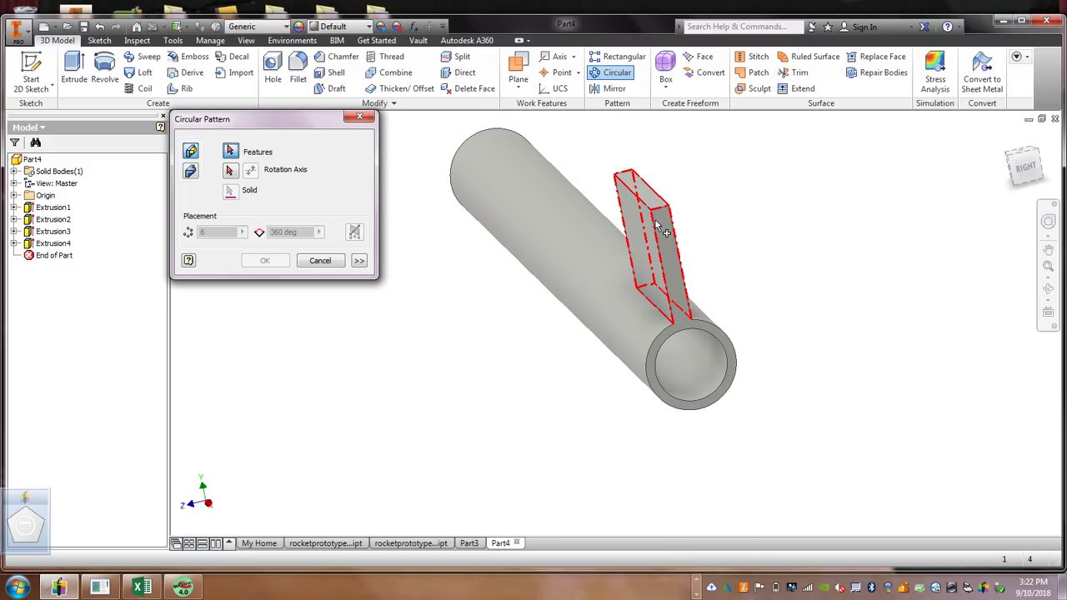
{"action": "left_click", "coordinate": [663, 229]}
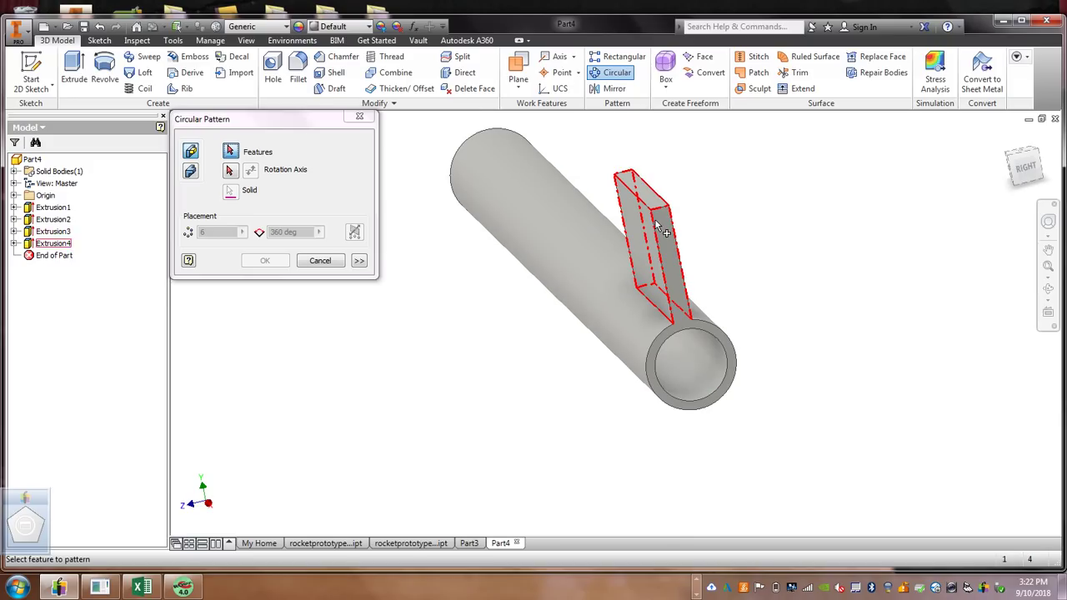
{"action": "left_click", "coordinate": [231, 170]}
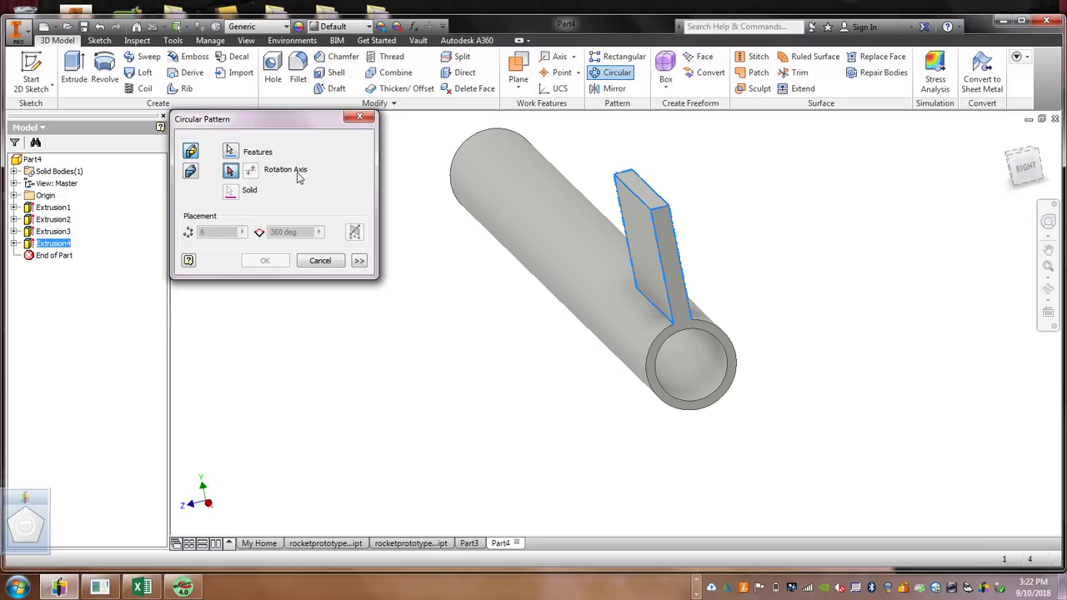
{"action": "left_click", "coordinate": [722, 335]}
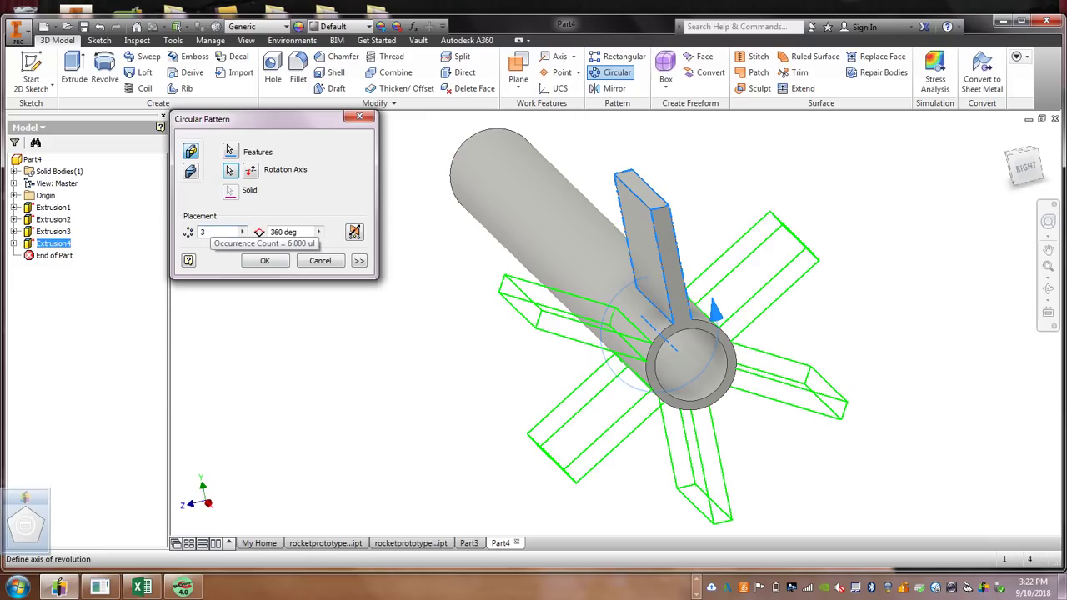
{"action": "left_click", "coordinate": [265, 261]}
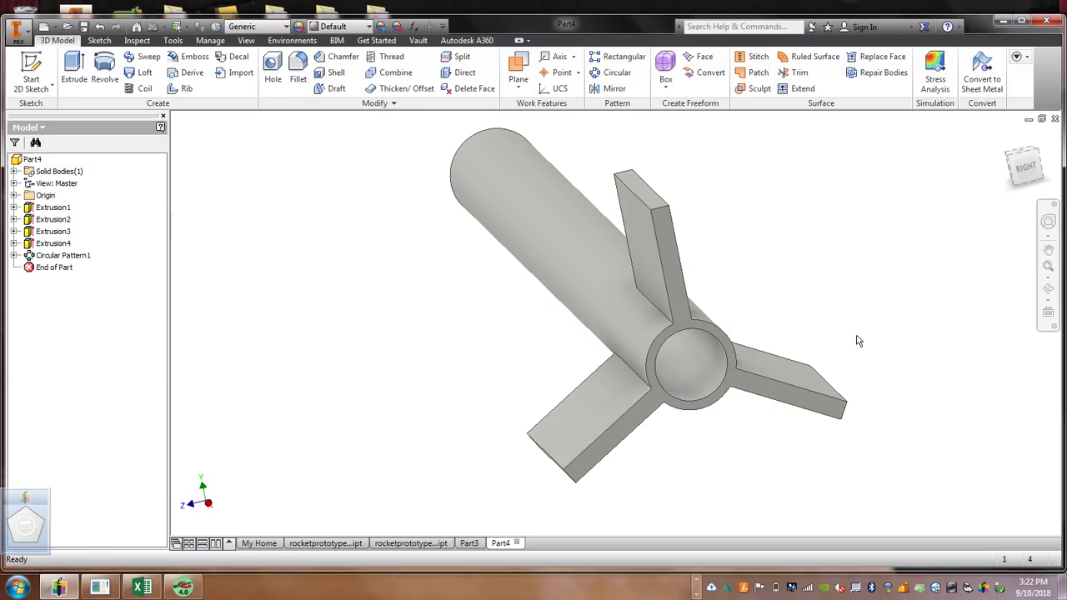
Start a sketch on the broad flat side face of the original upright fin
{"action": "left_click", "coordinate": [1048, 288]}
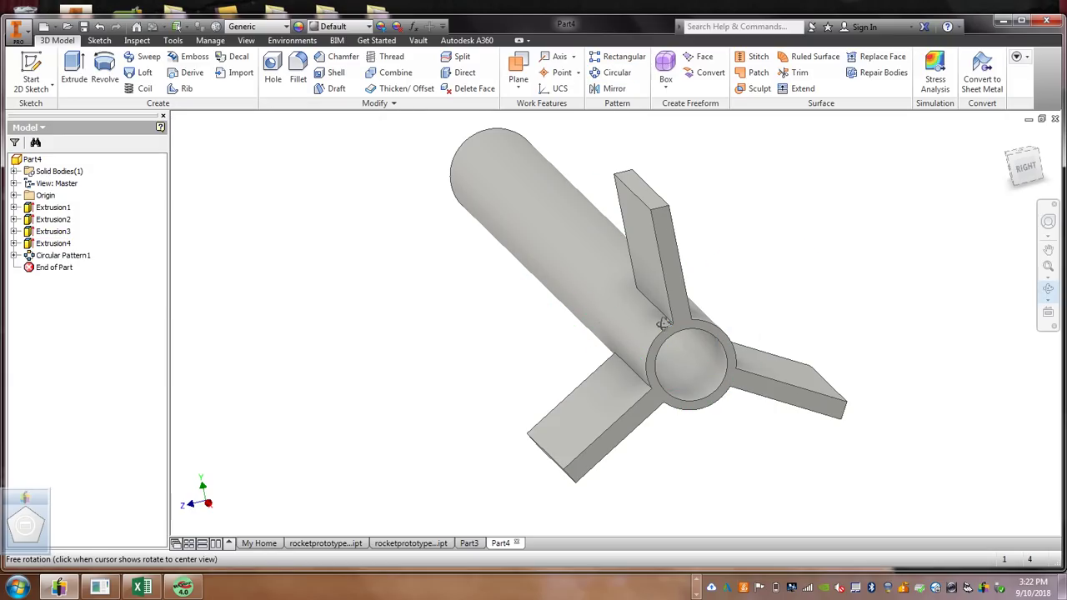
{"action": "left_click_drag", "start_coordinate": [551, 317], "coordinate": [614, 312]}
{"action": "right_click", "coordinate": [607, 355]}
{"action": "key", "text": "Escape"}
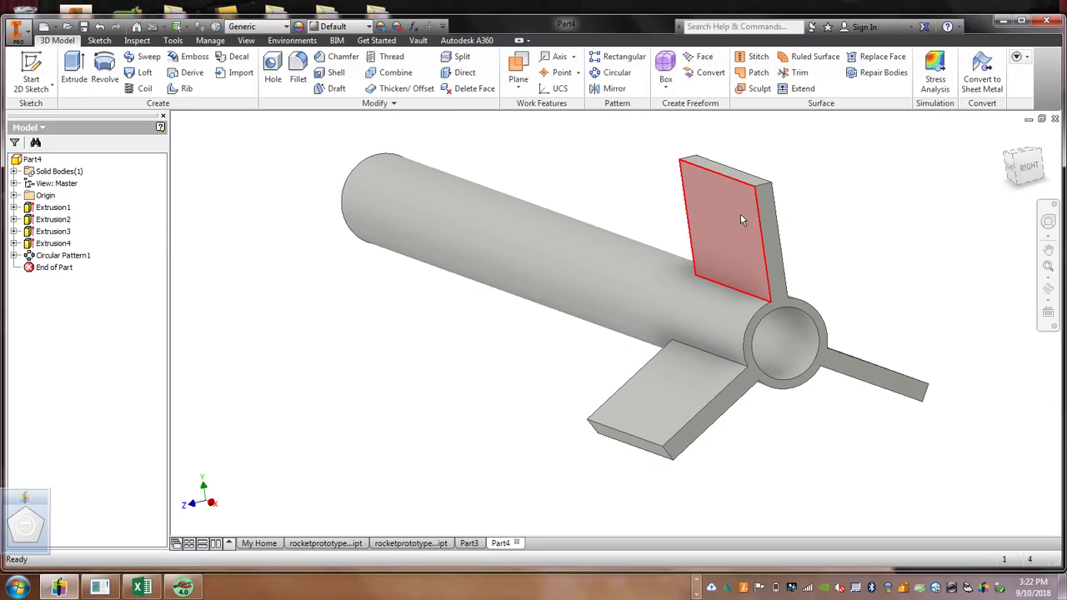
{"action": "left_click", "coordinate": [727, 233]}
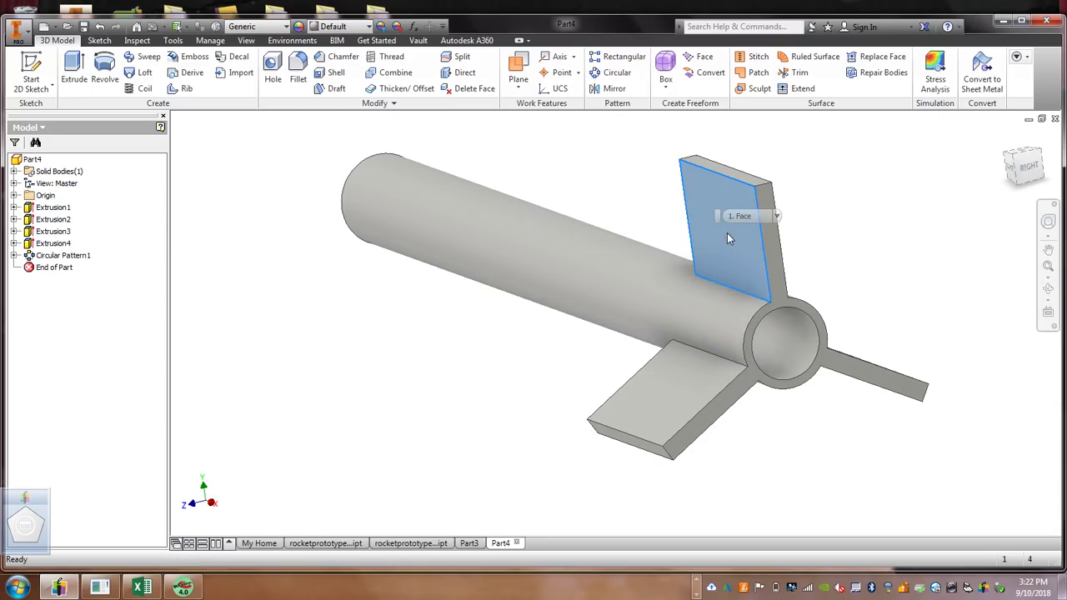
{"action": "right_click", "coordinate": [727, 233]}
{"action": "left_click", "coordinate": [672, 248]}
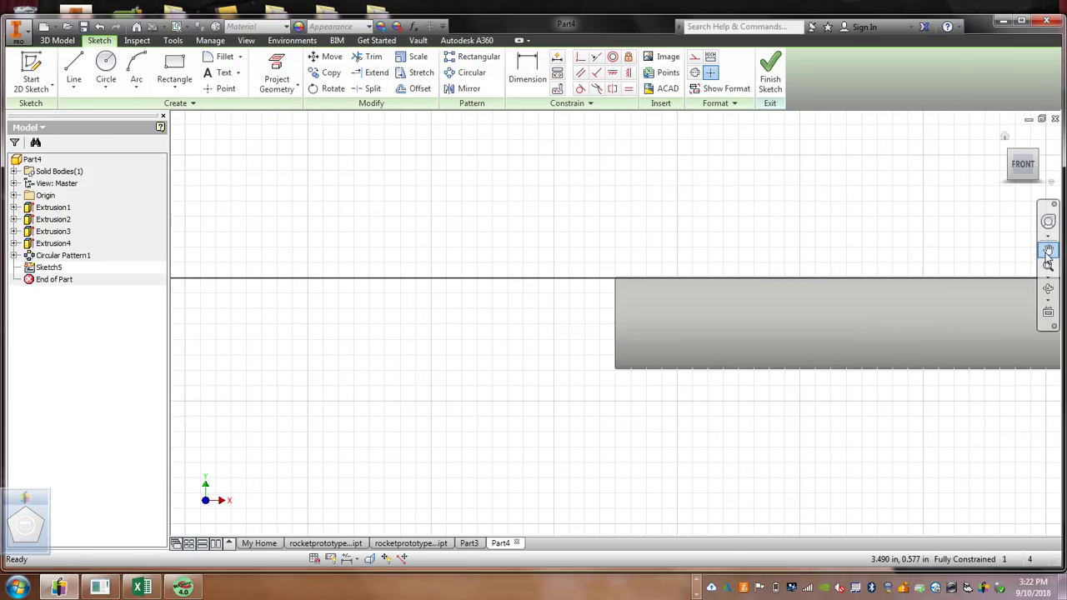
{"action": "left_click", "coordinate": [1048, 249]}
{"action": "left_click_drag", "start_coordinate": [872, 228], "coordinate": [147, 214]}
{"action": "right_click", "coordinate": [302, 215]}
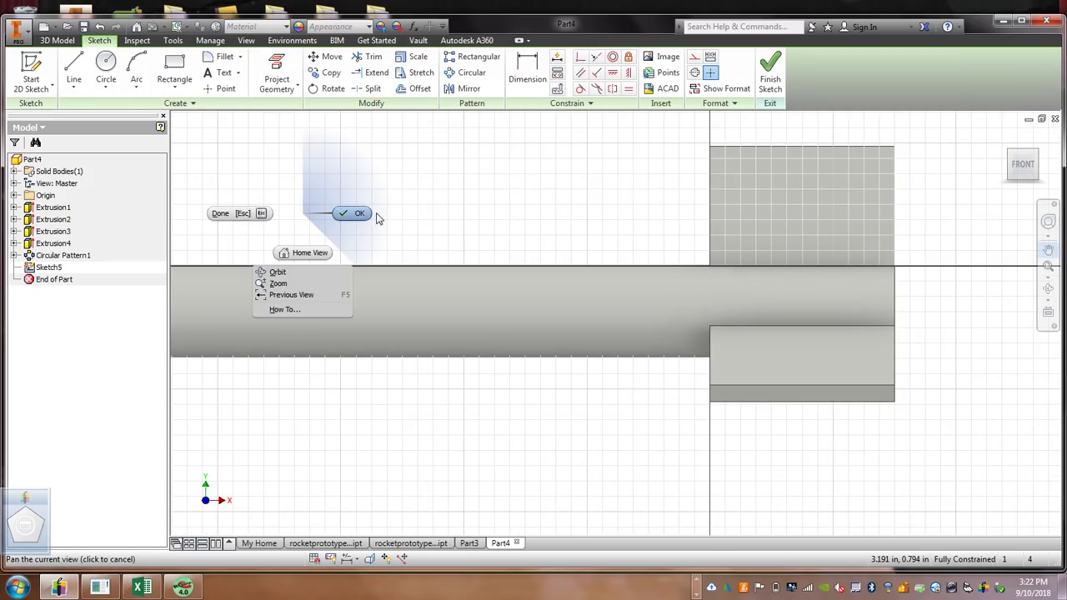
{"action": "left_click", "coordinate": [360, 214]}
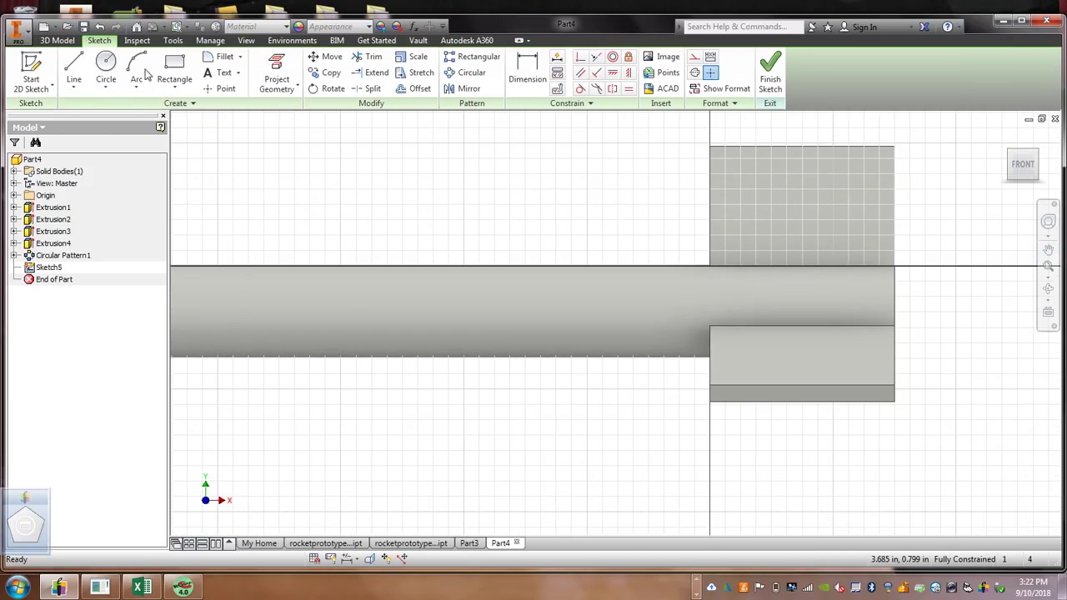
Draw a diagonal line across the fin from its forward corner at the tube to its outer corner at the open end
{"action": "left_click", "coordinate": [73, 89]}
{"action": "left_click", "coordinate": [92, 110]}
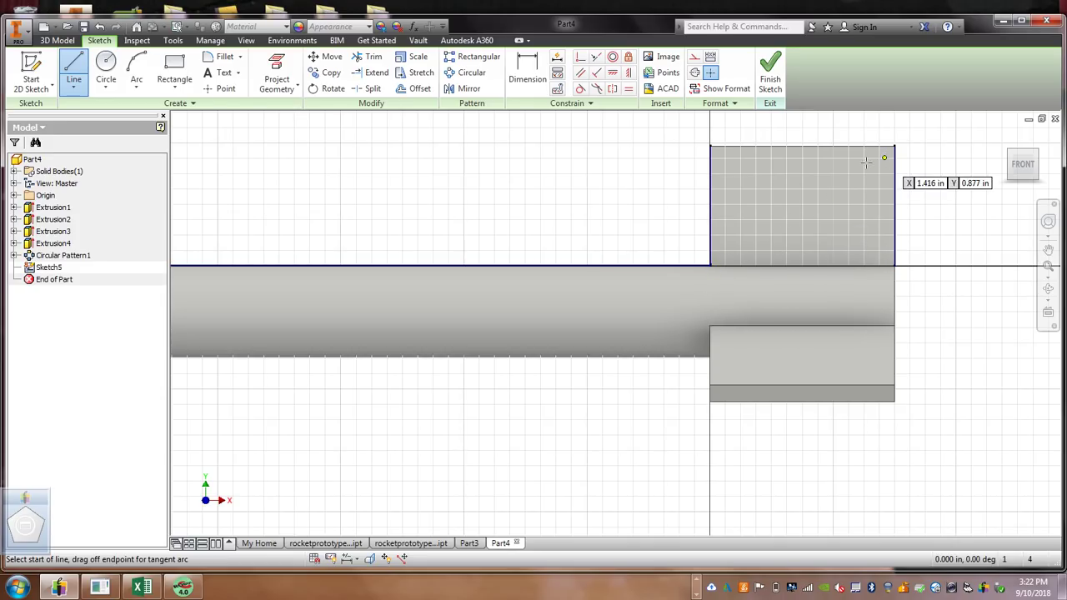
{"action": "left_click", "coordinate": [710, 265]}
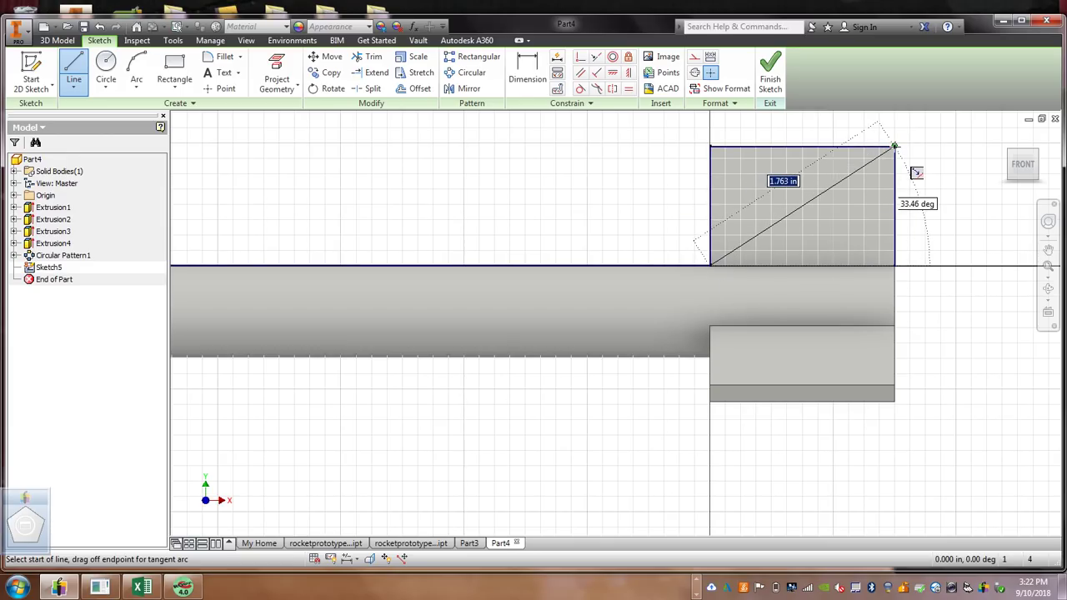
{"action": "left_click", "coordinate": [895, 147]}
{"action": "right_click", "coordinate": [894, 140]}
{"action": "left_click", "coordinate": [921, 127]}
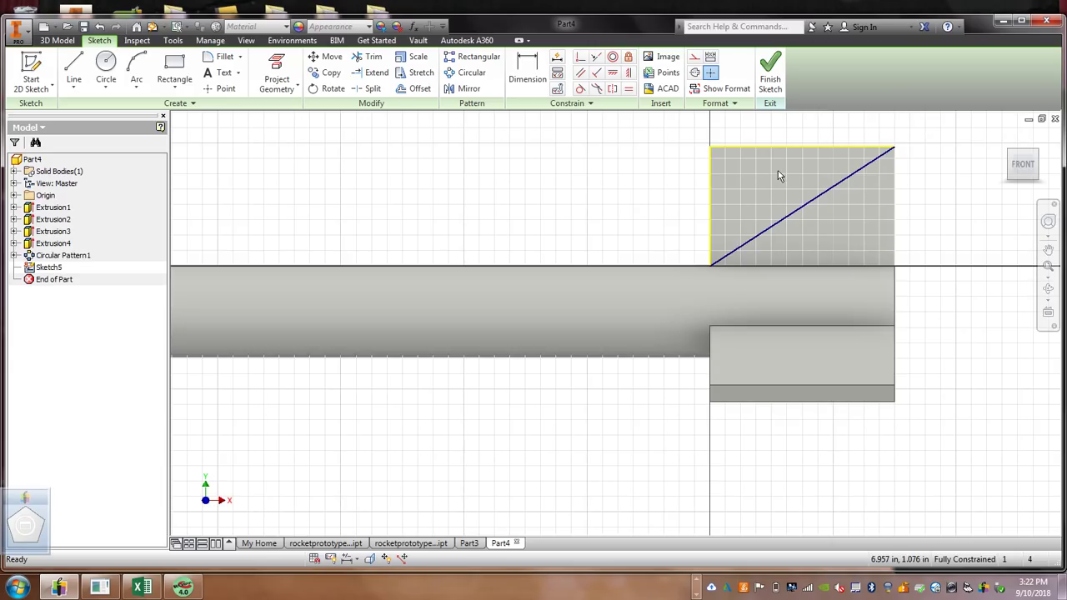
Finish the sketch and extrude the fin's outer forward triangle as a Through All cut using Direction 2
{"action": "left_click", "coordinate": [772, 70]}
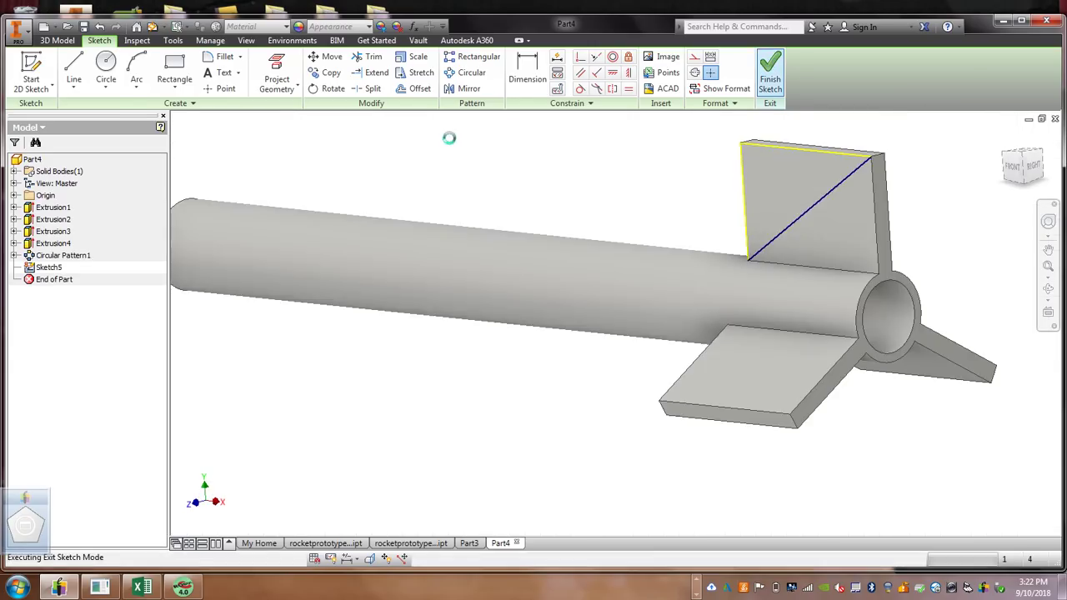
{"action": "left_click", "coordinate": [67, 82]}
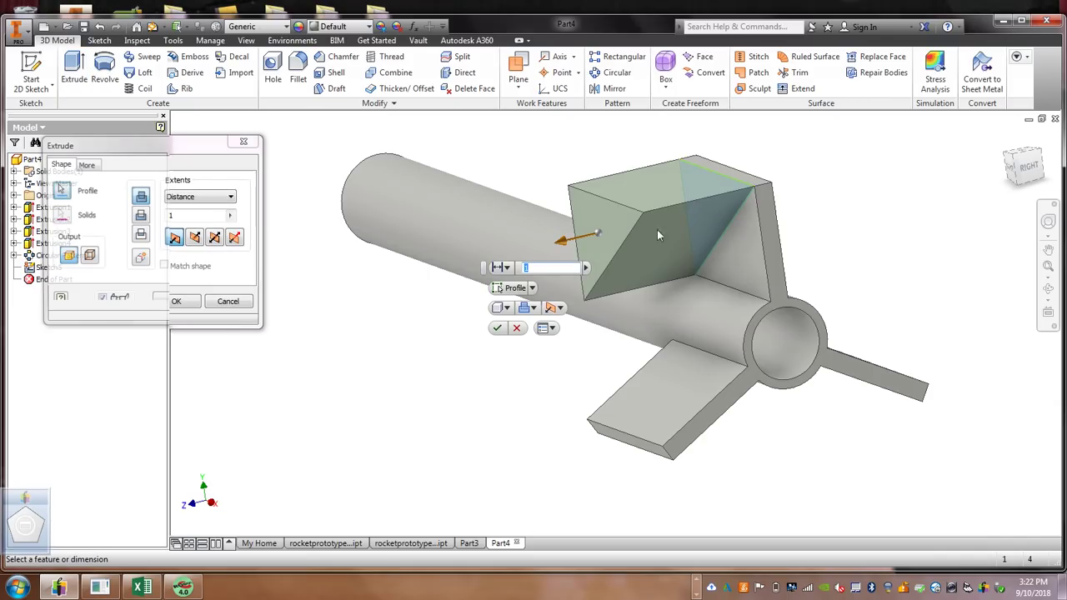
{"action": "left_click", "coordinate": [559, 309]}
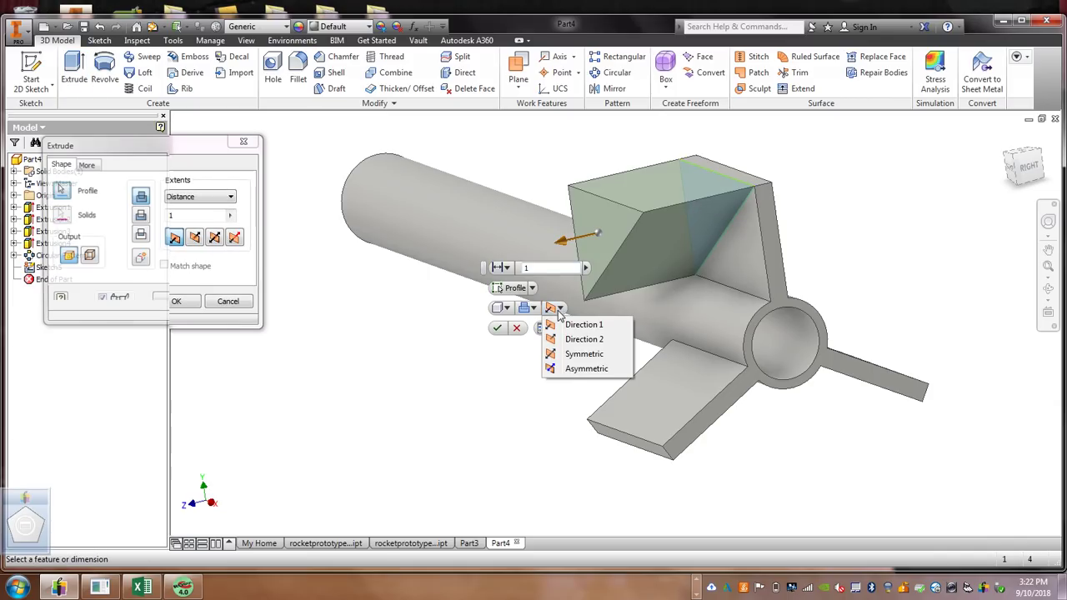
{"action": "left_click", "coordinate": [574, 339]}
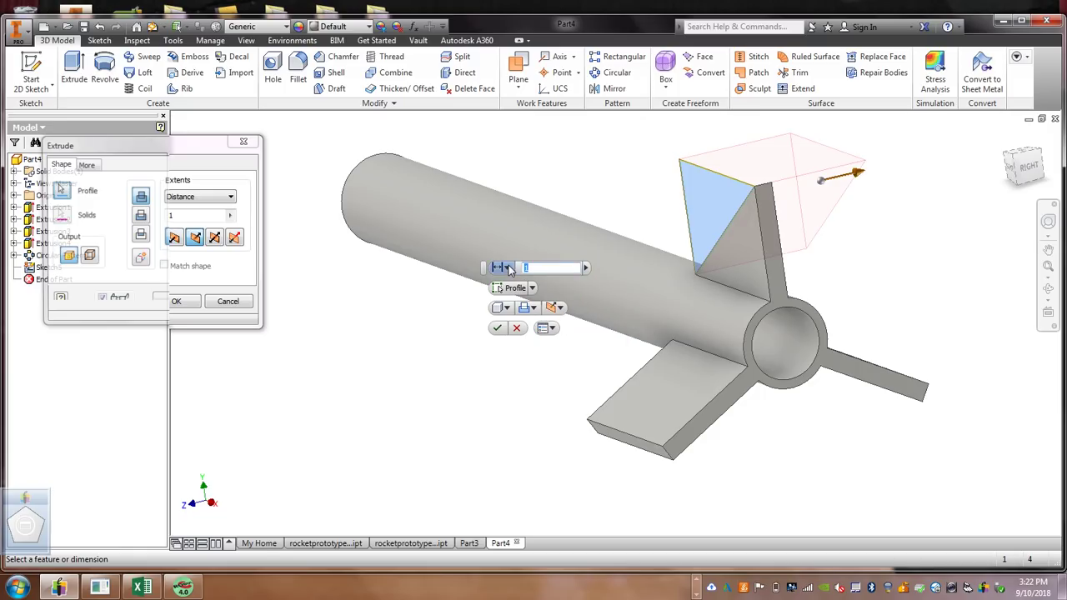
{"action": "left_click", "coordinate": [509, 268]}
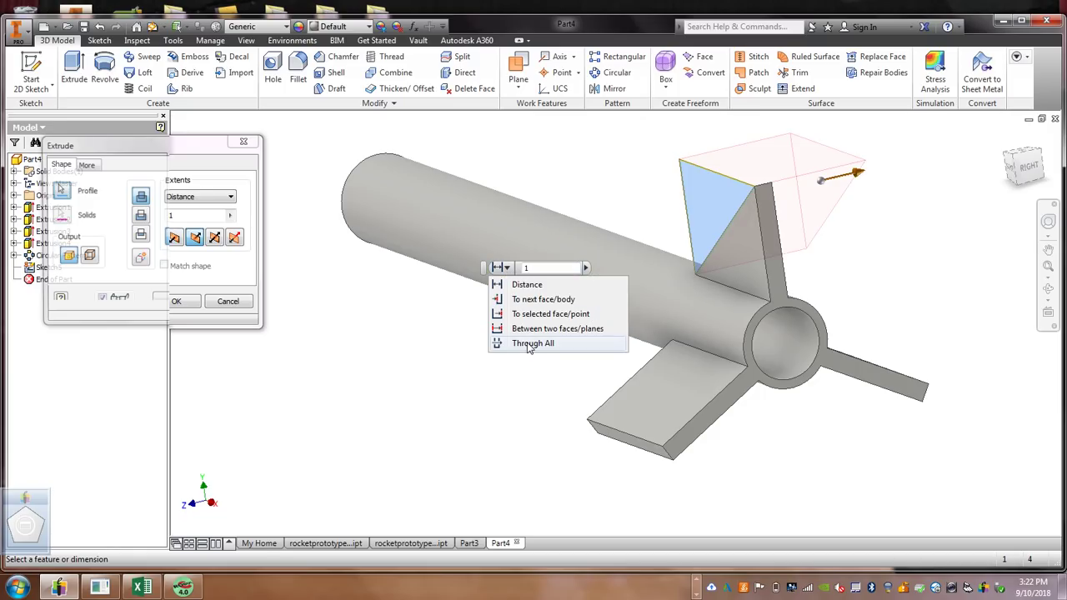
{"action": "left_click", "coordinate": [528, 345]}
{"action": "left_click", "coordinate": [498, 329]}
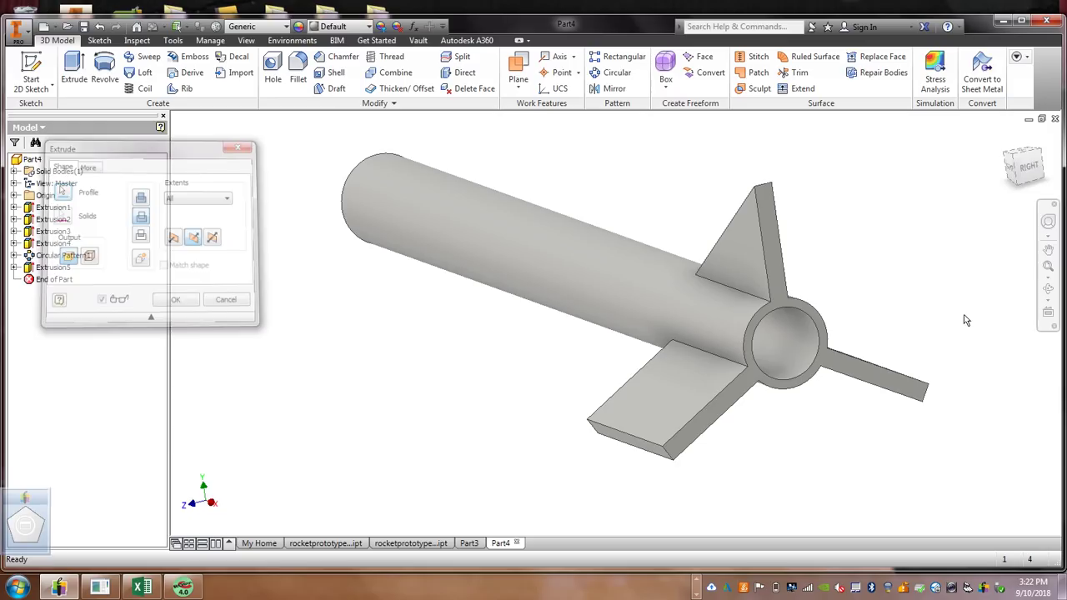
Circularly pattern the triangular fin cut around the tube's axis with 3 occurrences over 360 degrees
{"action": "left_click", "coordinate": [1048, 249]}
{"action": "left_click_drag", "start_coordinate": [1052, 291], "coordinate": [881, 291]}
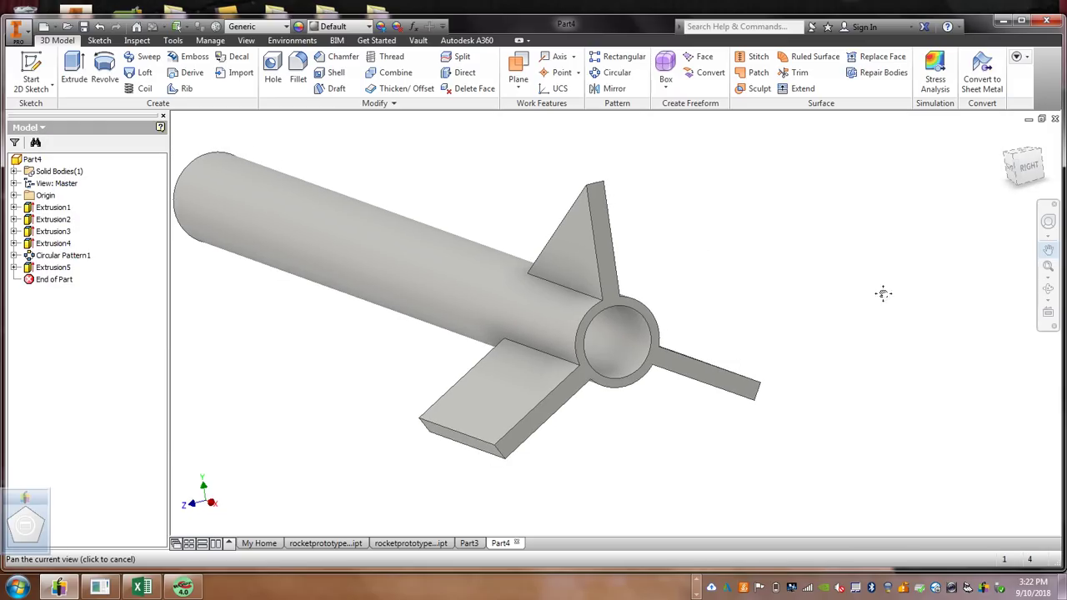
{"action": "left_click", "coordinate": [1047, 288]}
{"action": "left_click_drag", "start_coordinate": [762, 284], "coordinate": [647, 299]}
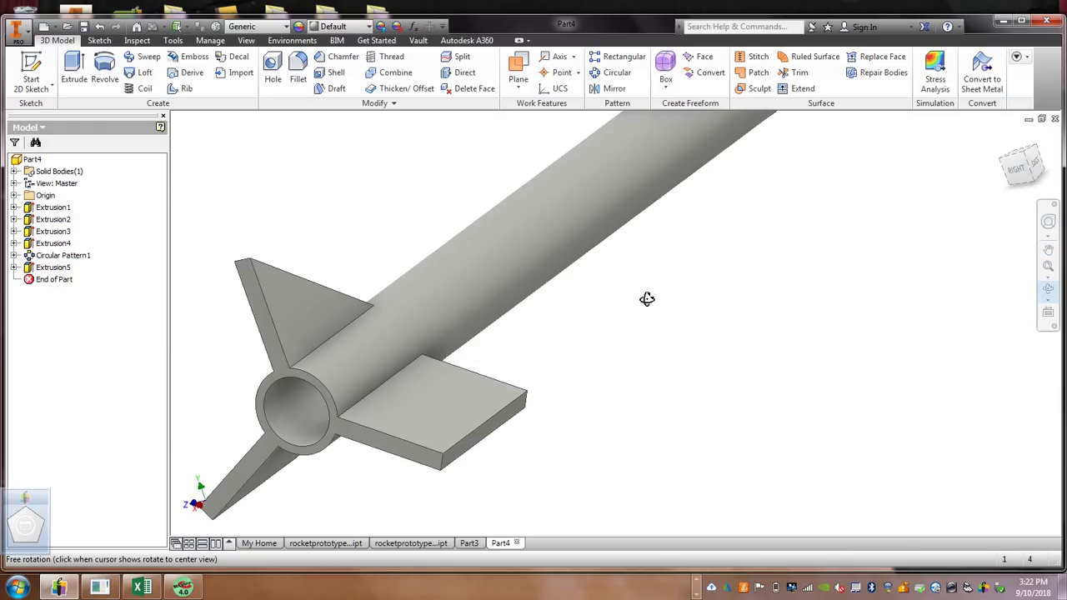
{"action": "right_click", "coordinate": [651, 297]}
{"action": "left_click", "coordinate": [705, 295]}
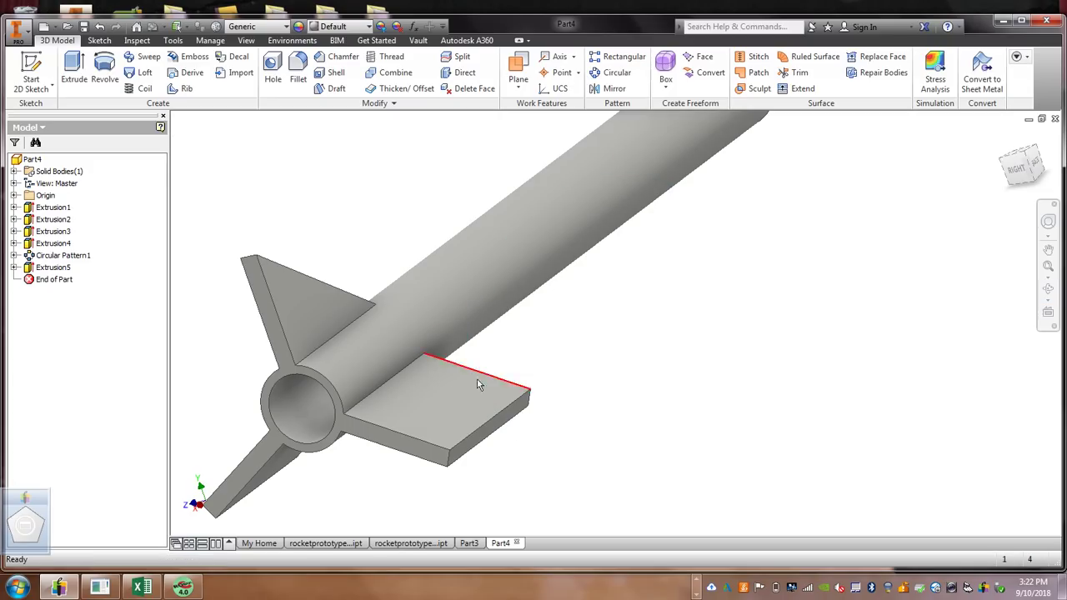
{"action": "left_click", "coordinate": [615, 72]}
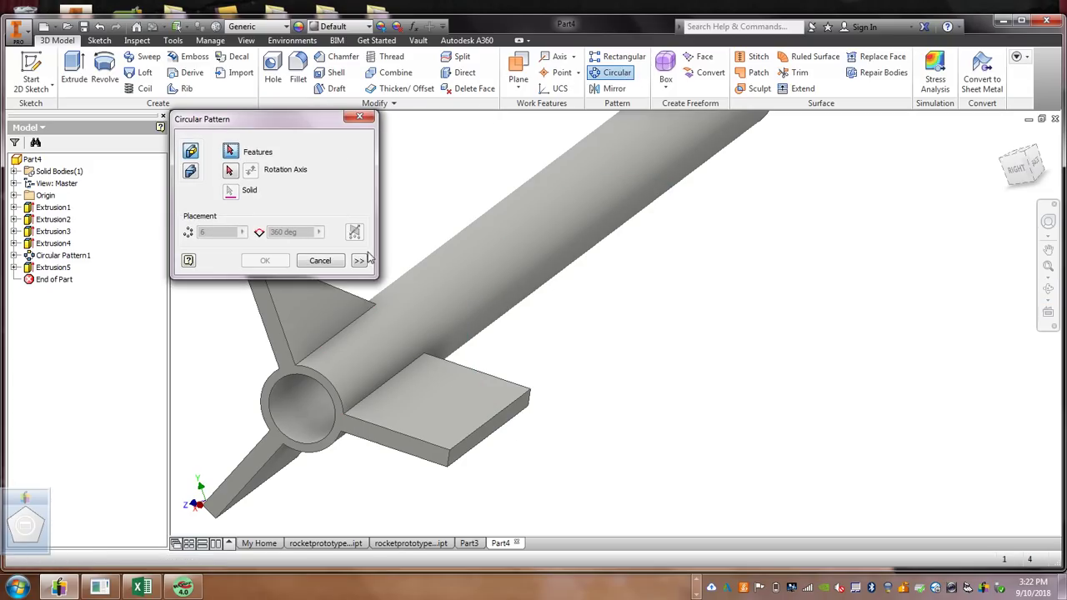
{"action": "left_click_drag", "start_coordinate": [328, 125], "coordinate": [906, 193]}
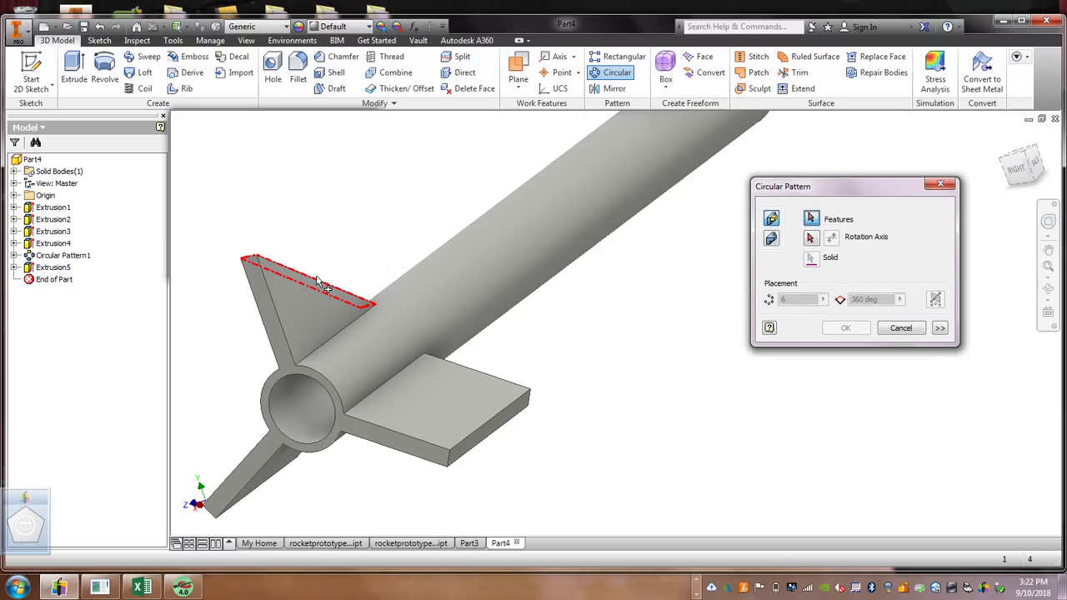
{"action": "mouse_move", "coordinate": [317, 282]}
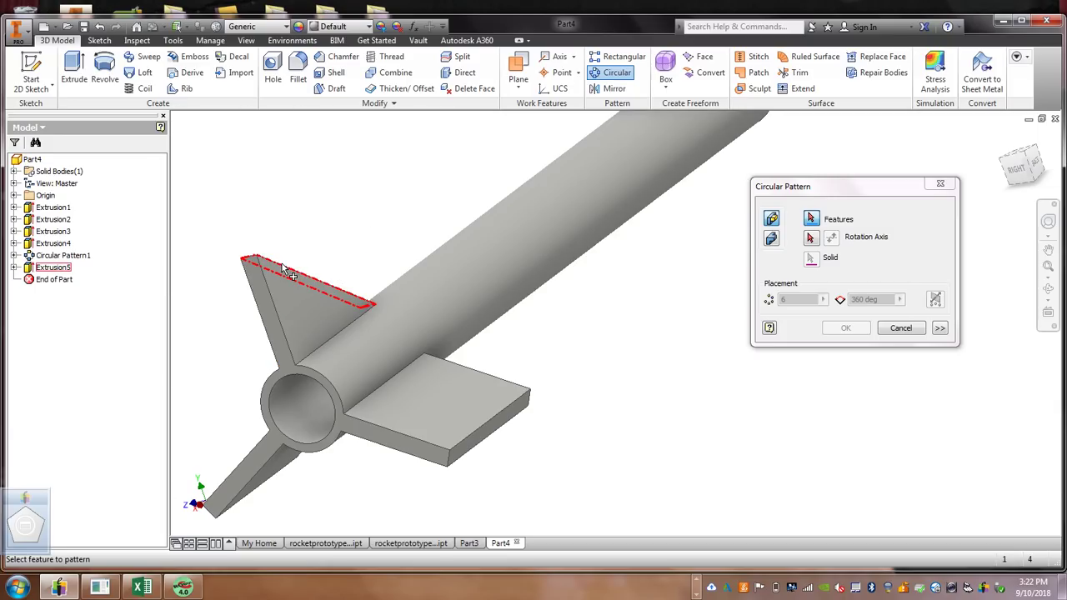
{"action": "left_click", "coordinate": [283, 267]}
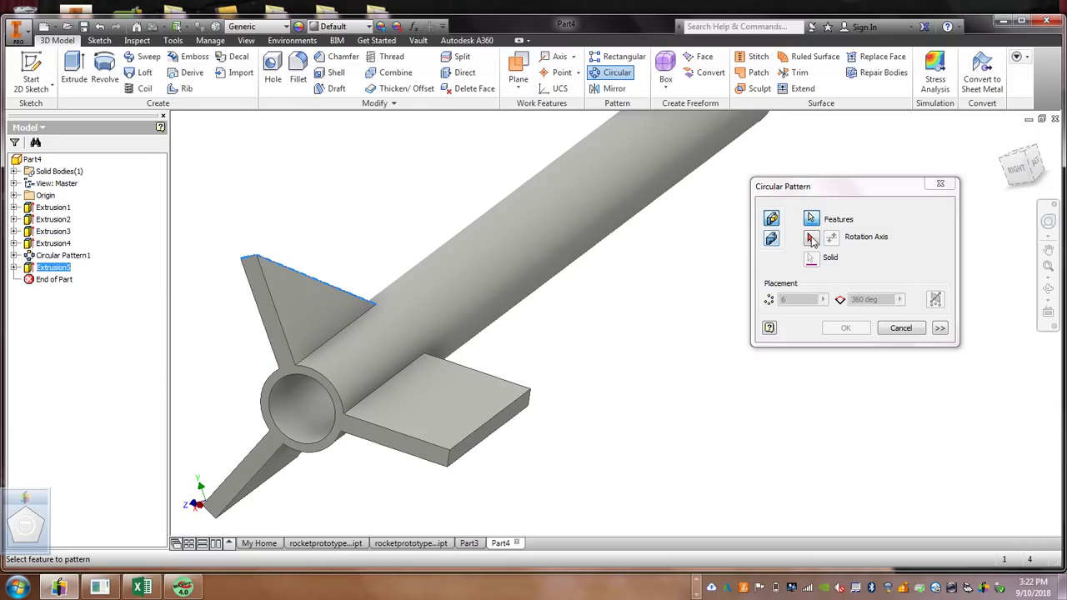
{"action": "left_click", "coordinate": [813, 238]}
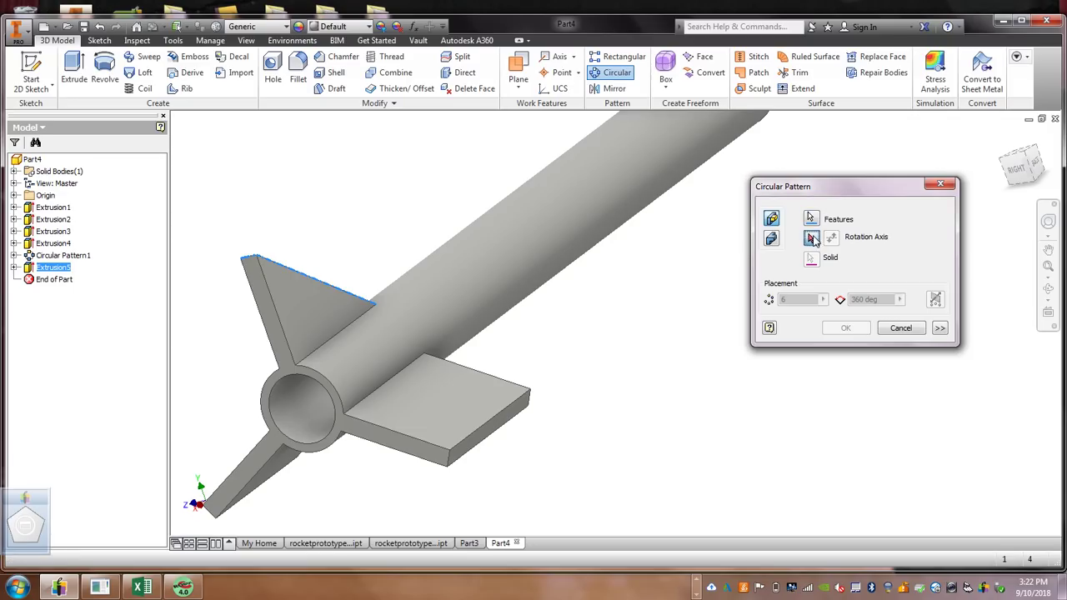
{"action": "left_click", "coordinate": [325, 376]}
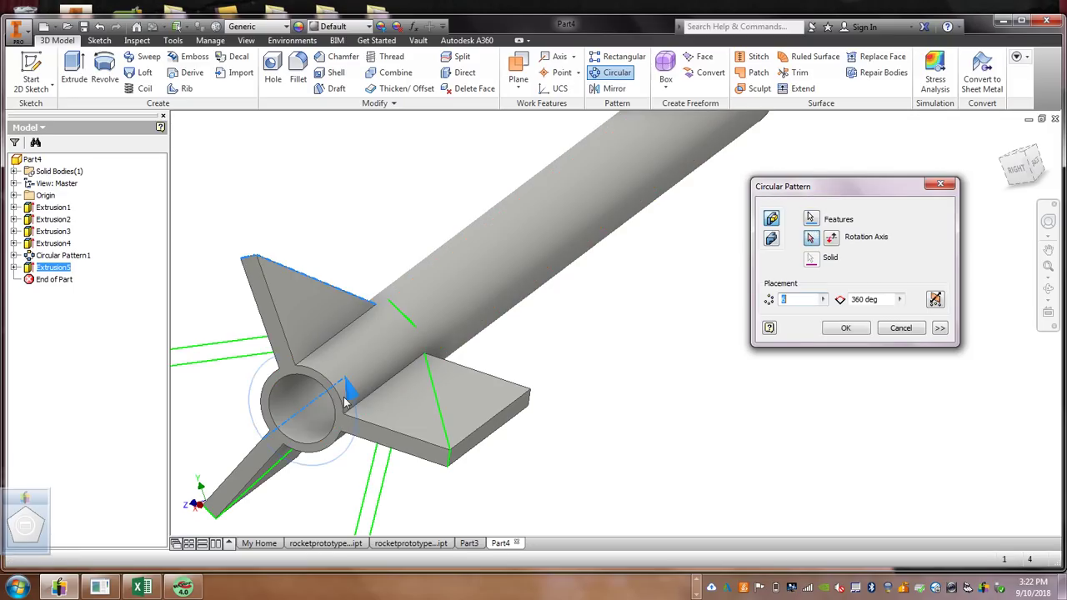
{"action": "type", "text": "3"}
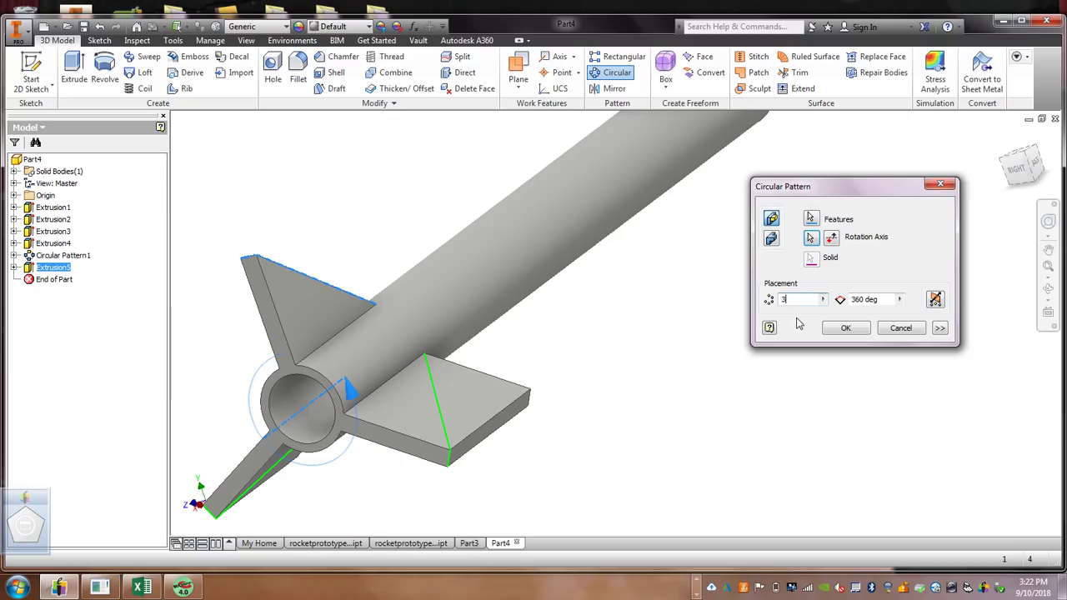
{"action": "left_click", "coordinate": [844, 328]}
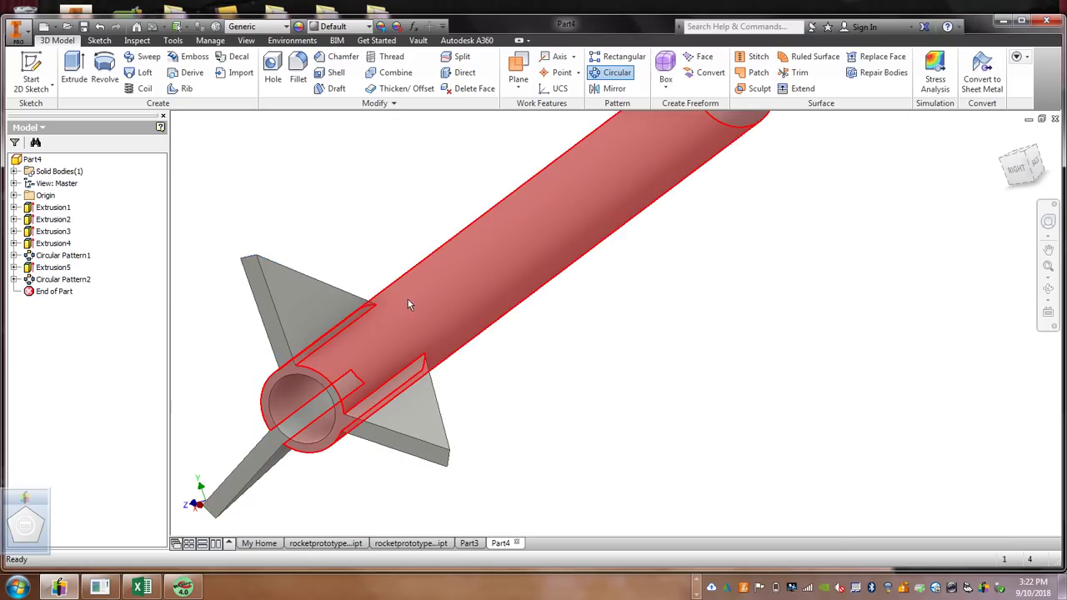
Start a sketch on the closed circular end face of the body tube, opposite the fins
{"action": "left_click", "coordinate": [1048, 289]}
{"action": "left_click_drag", "start_coordinate": [466, 382], "coordinate": [210, 447]}
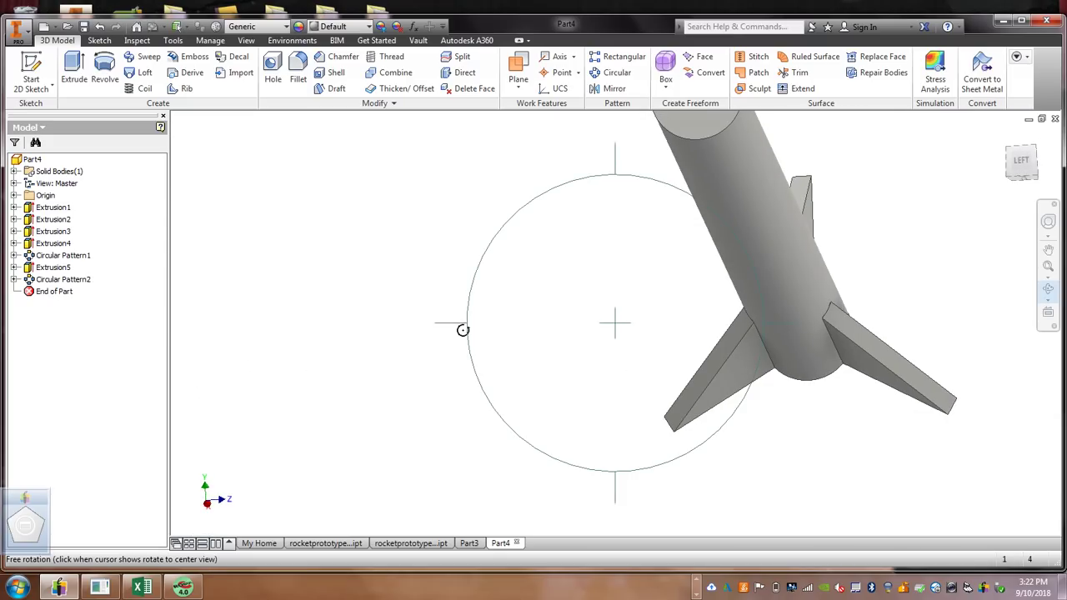
{"action": "left_click_drag", "start_coordinate": [462, 328], "coordinate": [525, 334]}
{"action": "right_click", "coordinate": [521, 334]}
{"action": "left_click", "coordinate": [572, 335]}
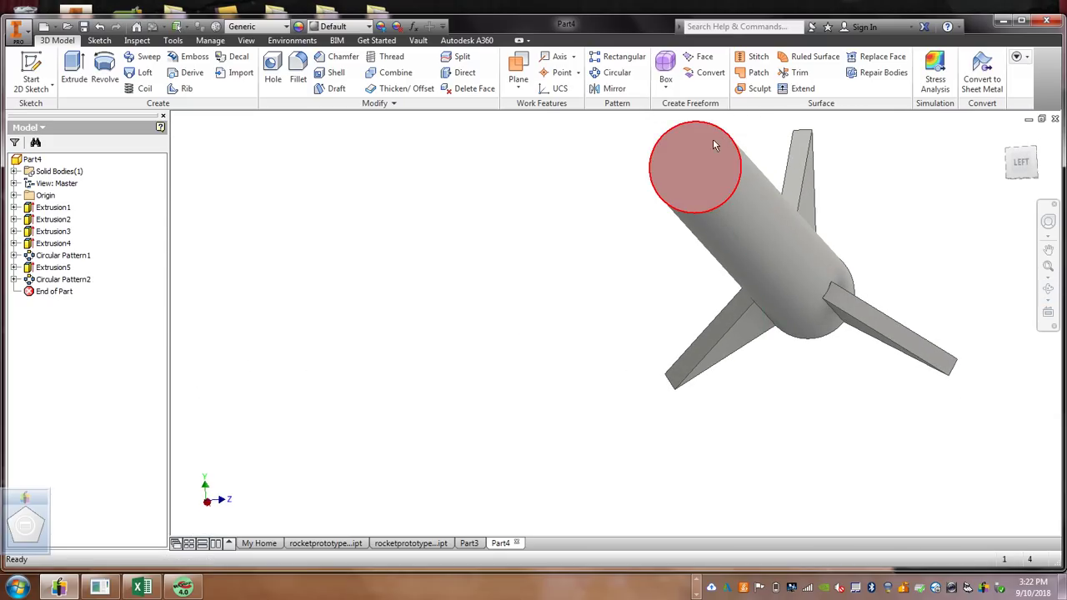
{"action": "right_click", "coordinate": [697, 164]}
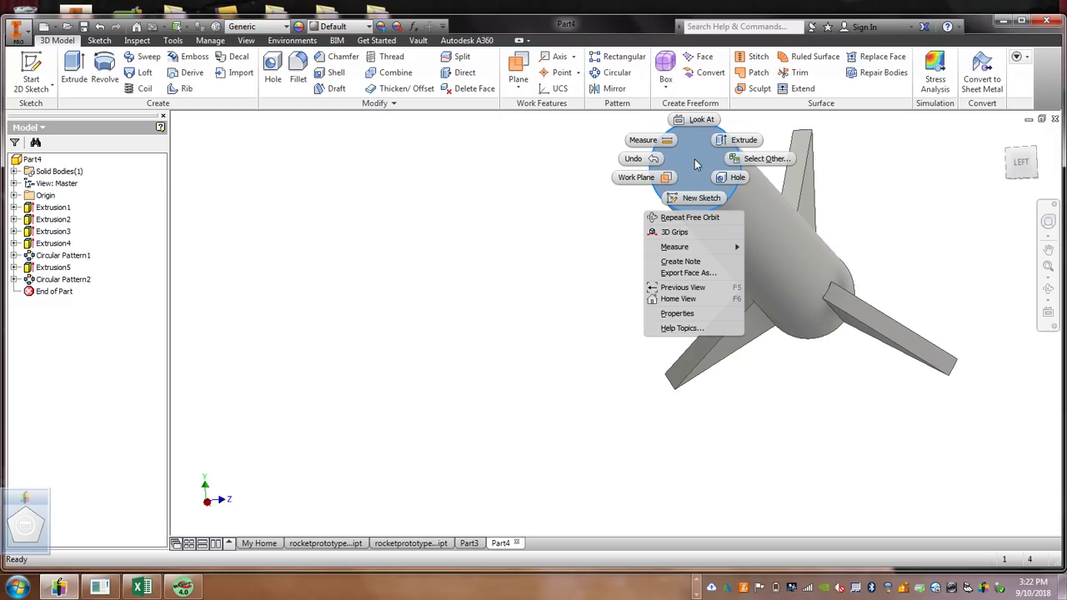
{"action": "left_click", "coordinate": [701, 198]}
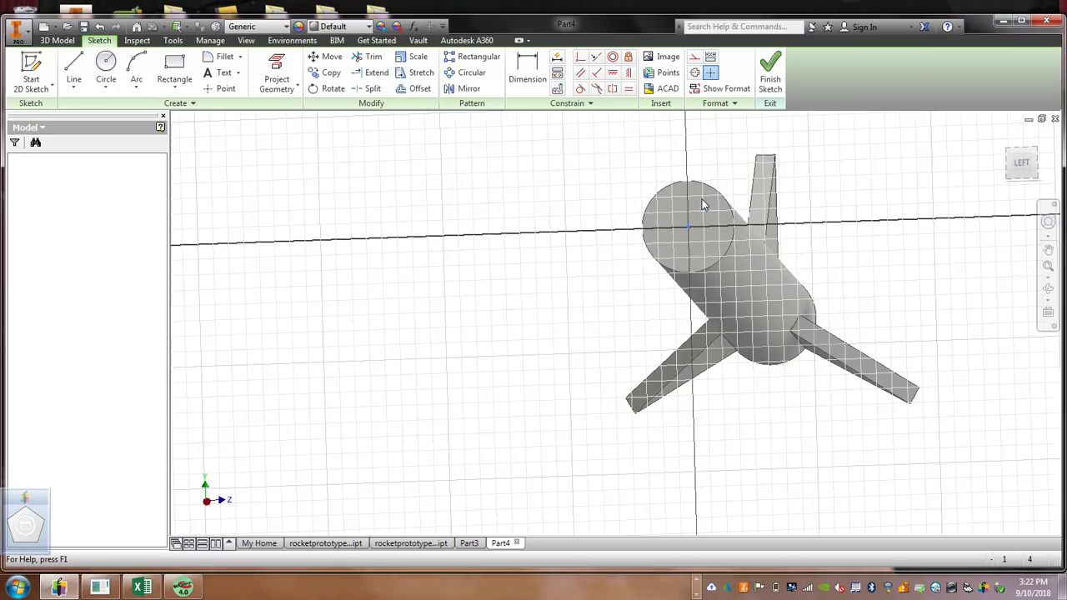
Draw a 0.75 in diameter circle centred on the origin of the tube's end face and finish the sketch
{"action": "left_click", "coordinate": [104, 90]}
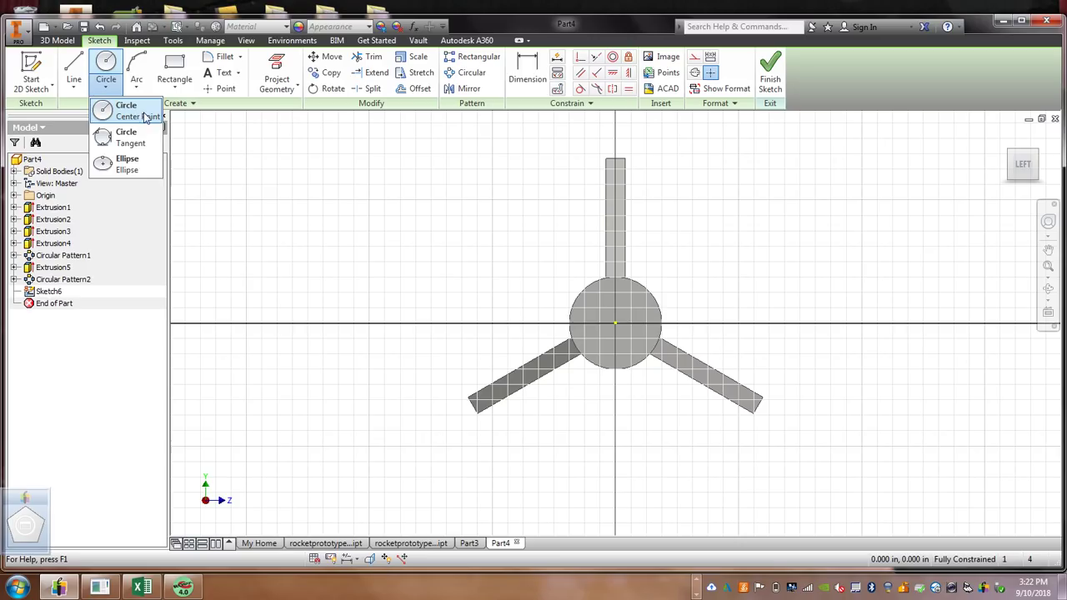
{"action": "left_click", "coordinate": [144, 114]}
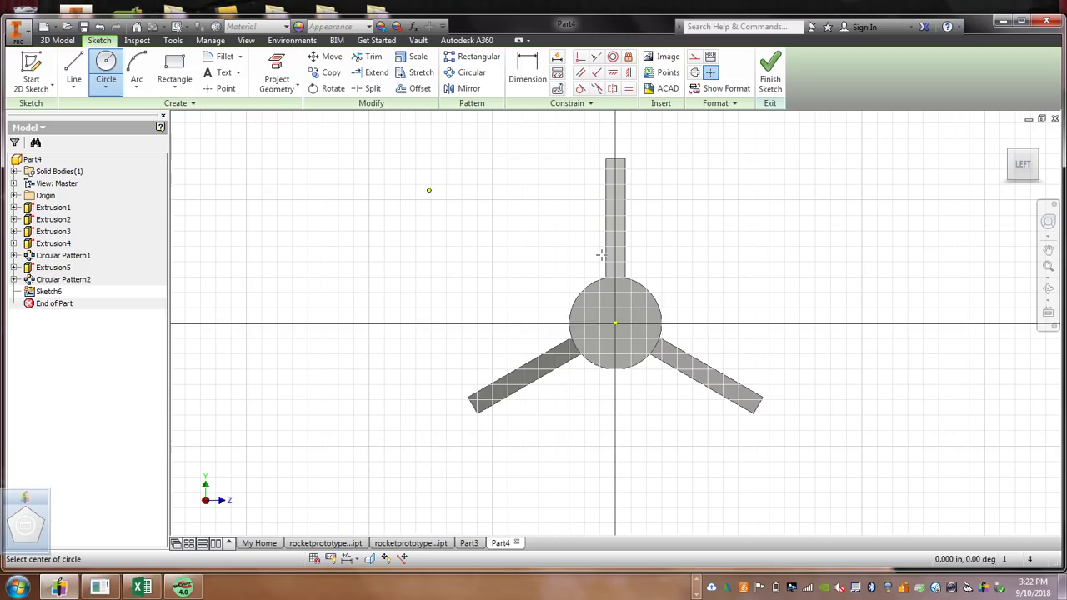
{"action": "left_click", "coordinate": [615, 323]}
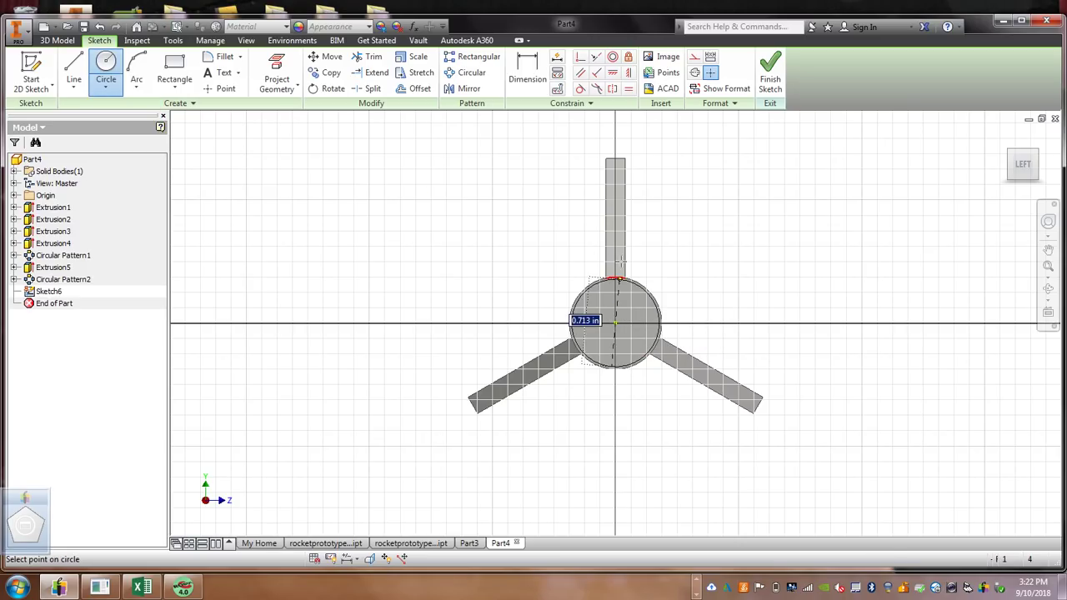
{"action": "type", "text": ".75"}
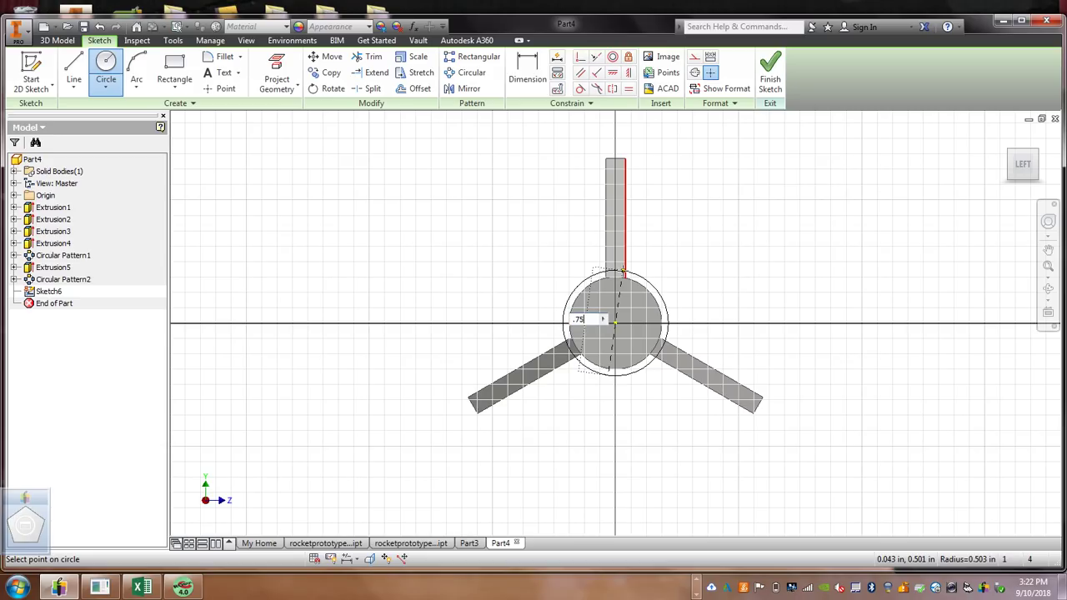
{"action": "key", "text": "Return"}
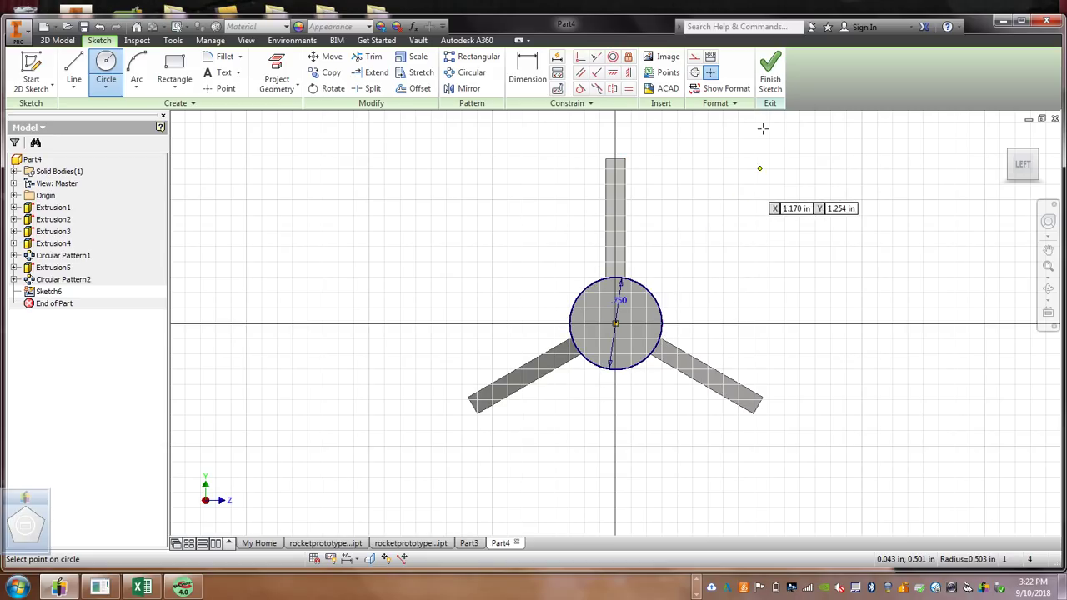
{"action": "left_click", "coordinate": [765, 88]}
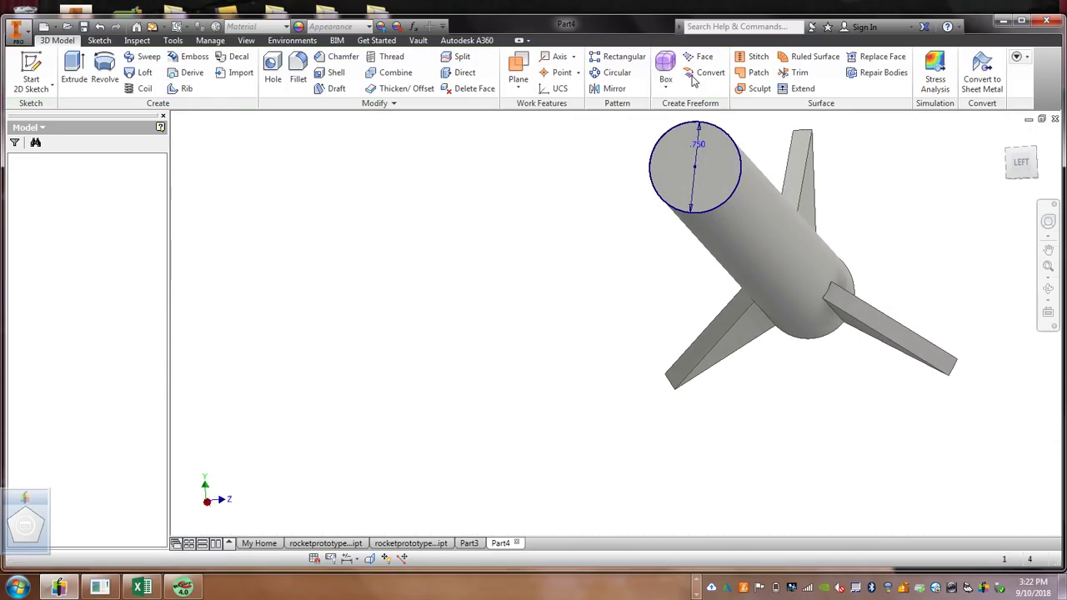
Create a work plane offset 2.5 in outward from the tube's closed end face
{"action": "left_click", "coordinate": [1048, 250]}
{"action": "left_click_drag", "start_coordinate": [912, 222], "coordinate": [841, 307]}
{"action": "right_click", "coordinate": [841, 308]}
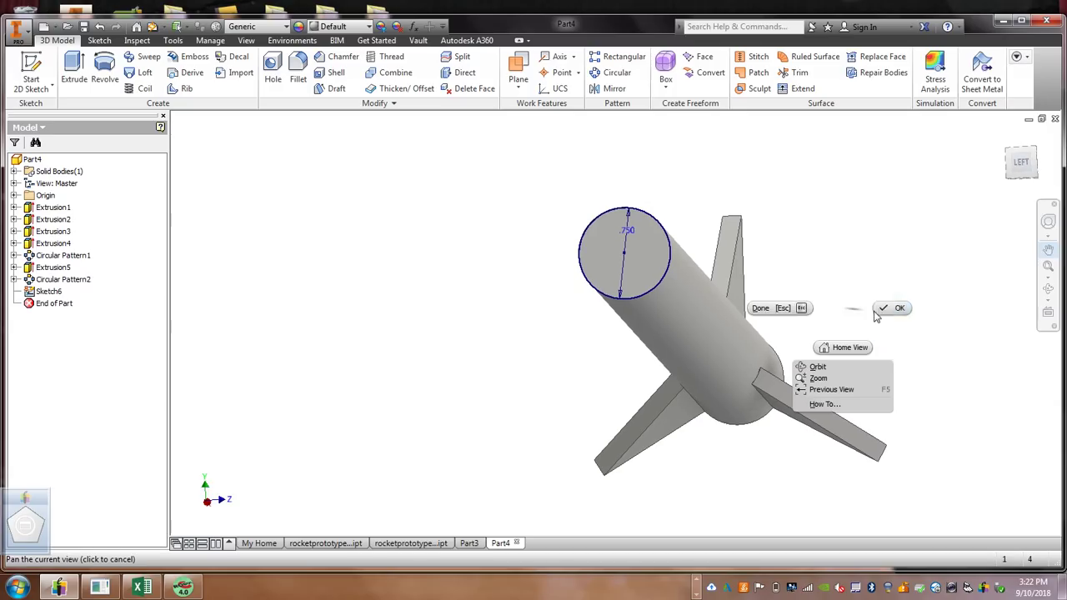
{"action": "key", "text": "Escape"}
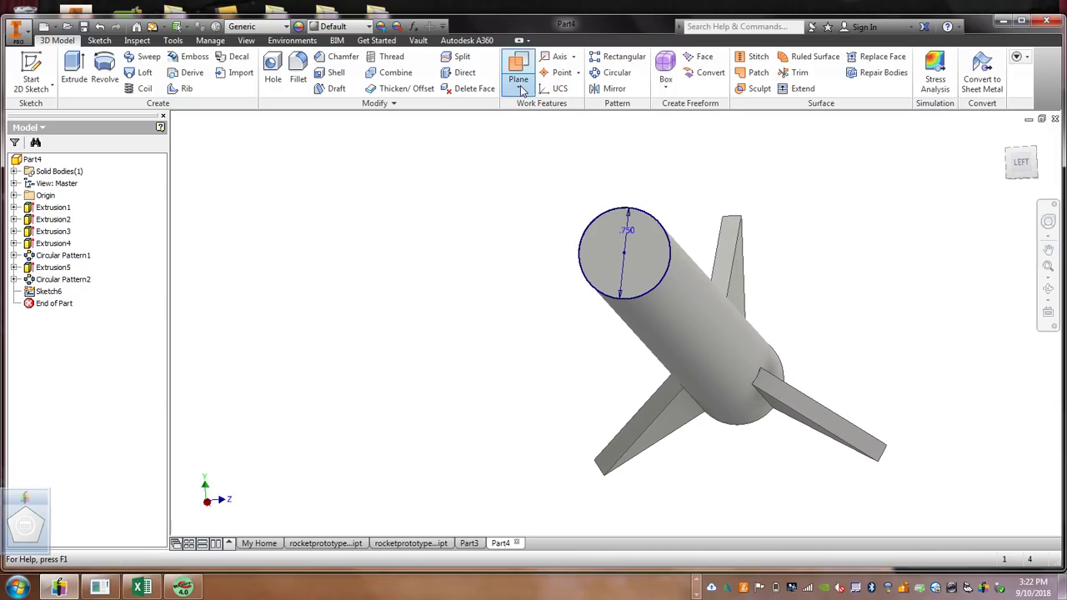
{"action": "left_click", "coordinate": [520, 89]}
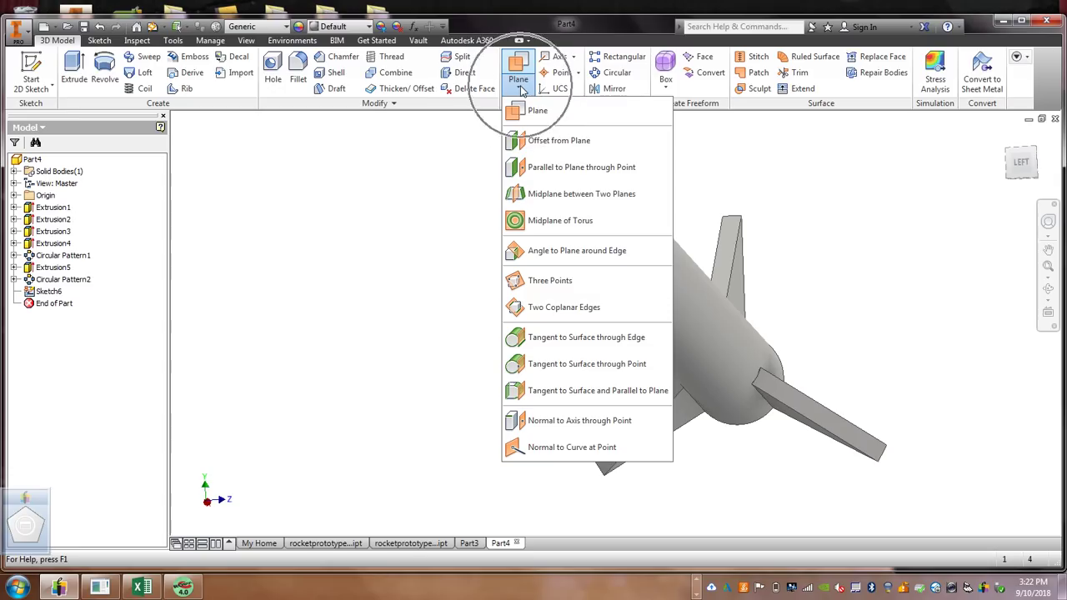
{"action": "left_click", "coordinate": [551, 142]}
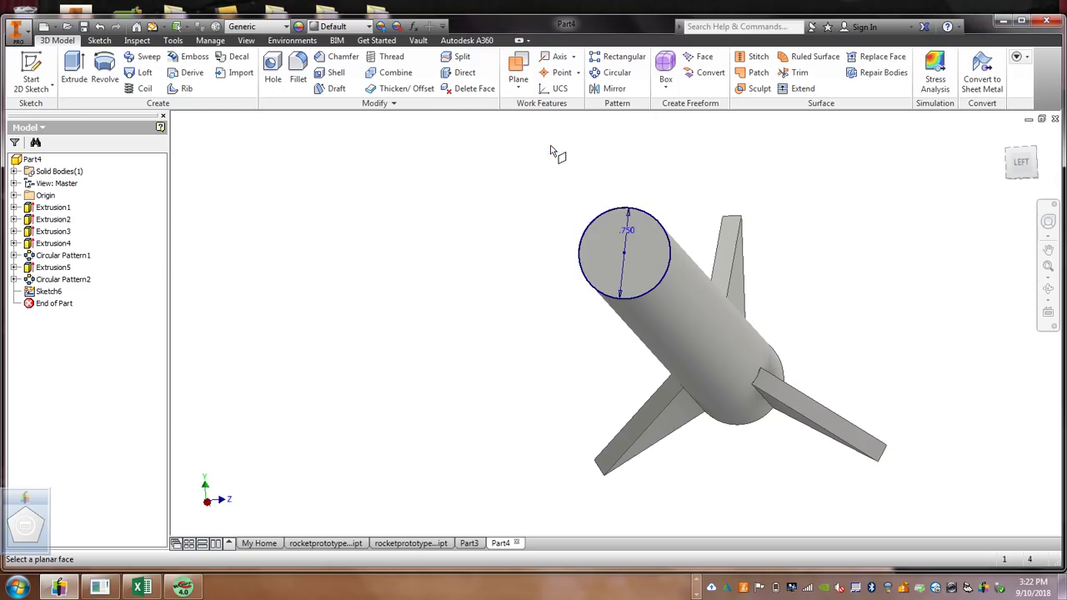
{"action": "left_click", "coordinate": [625, 248]}
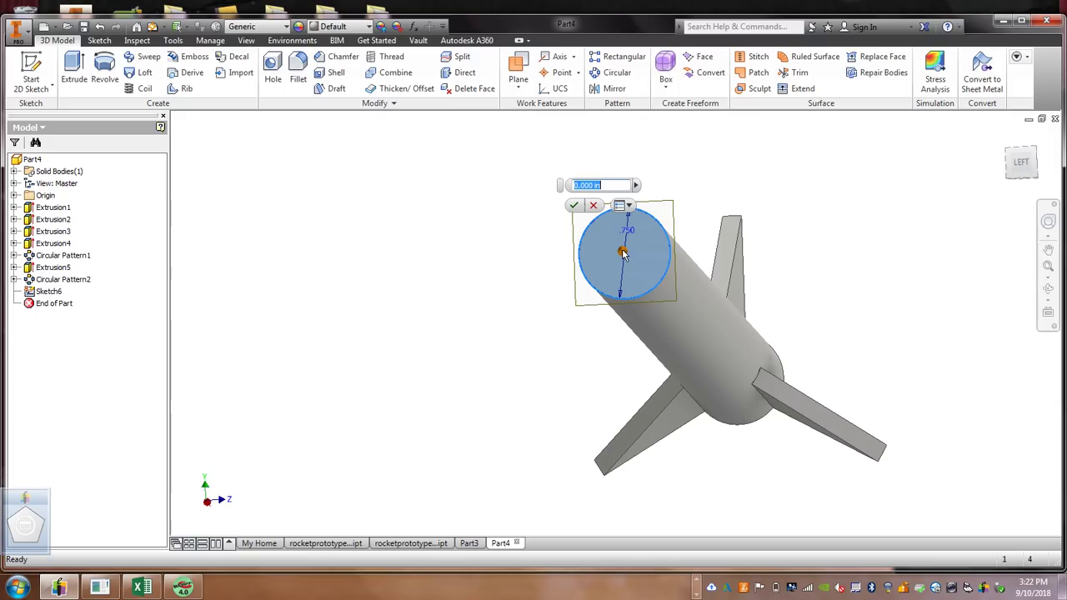
{"action": "left_click_drag", "start_coordinate": [623, 252], "coordinate": [584, 213]}
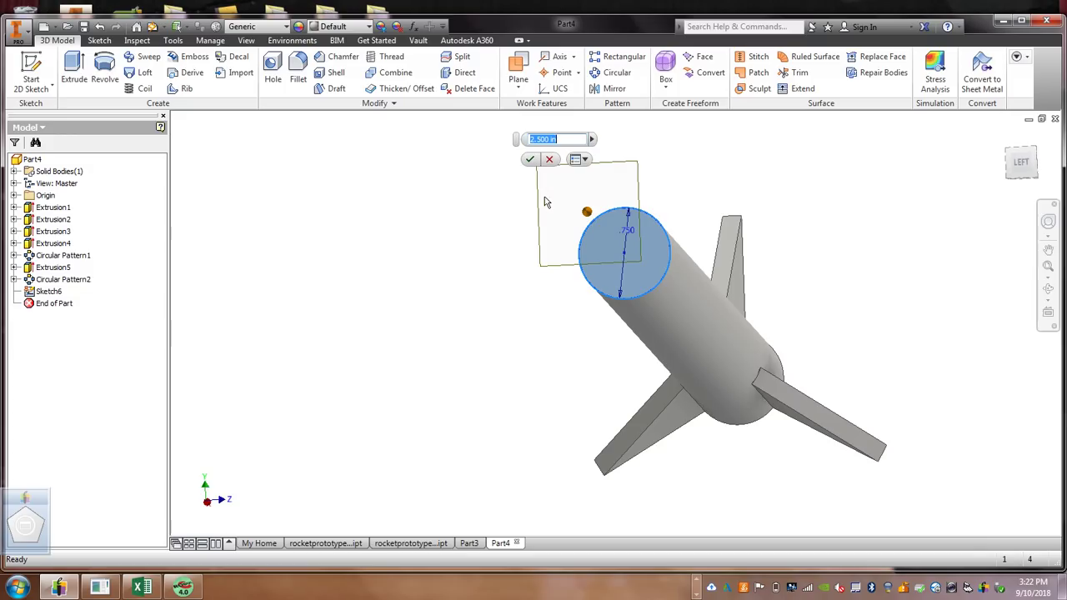
{"action": "left_click", "coordinate": [530, 161]}
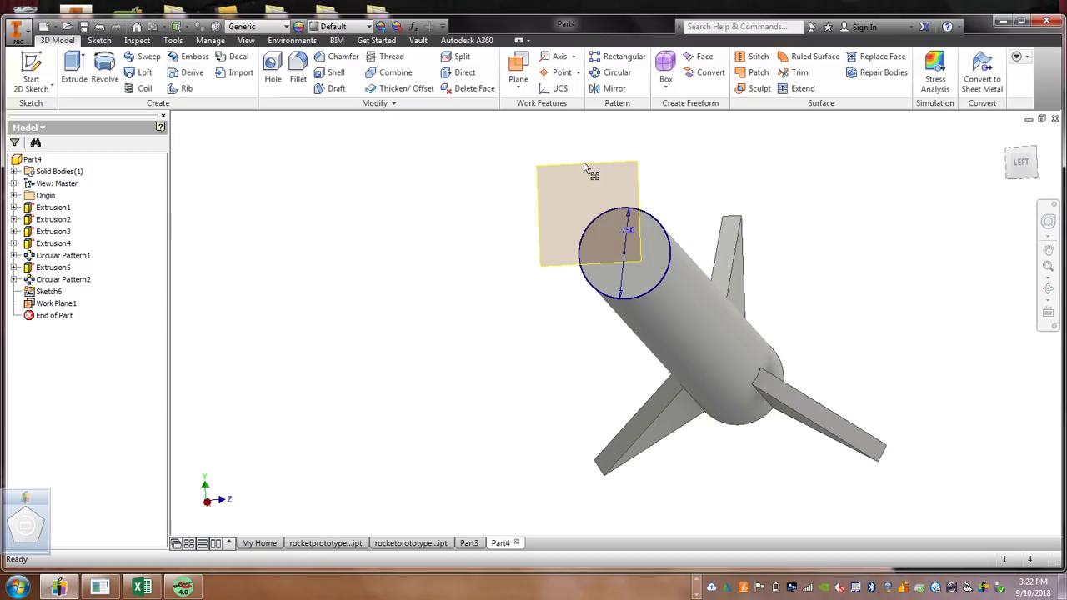
Start a sketch on the offset work plane in front of the tube
{"action": "right_click", "coordinate": [538, 197]}
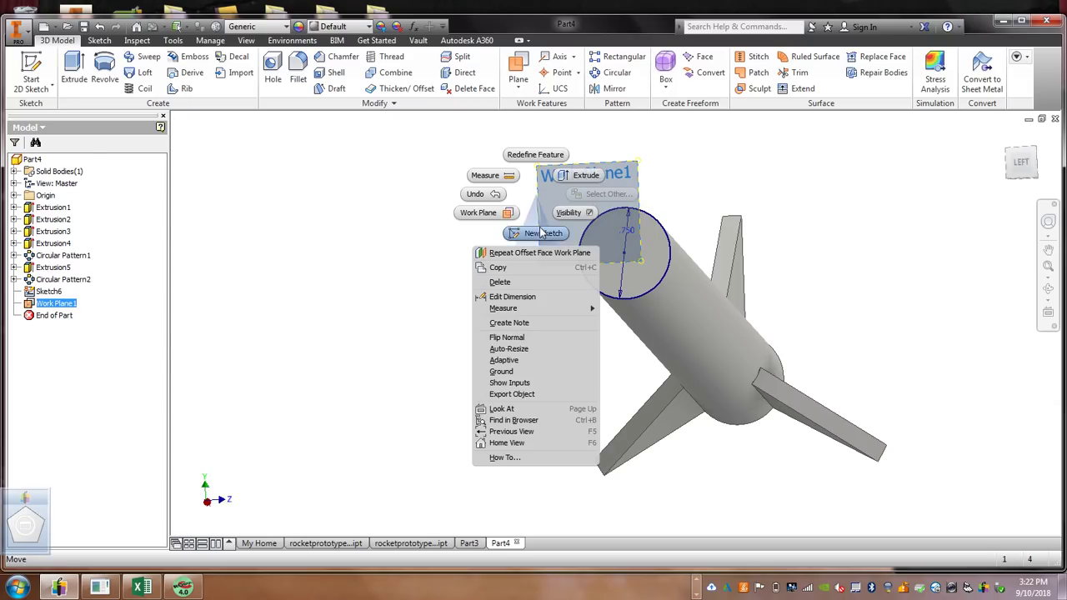
{"action": "left_click", "coordinate": [540, 233]}
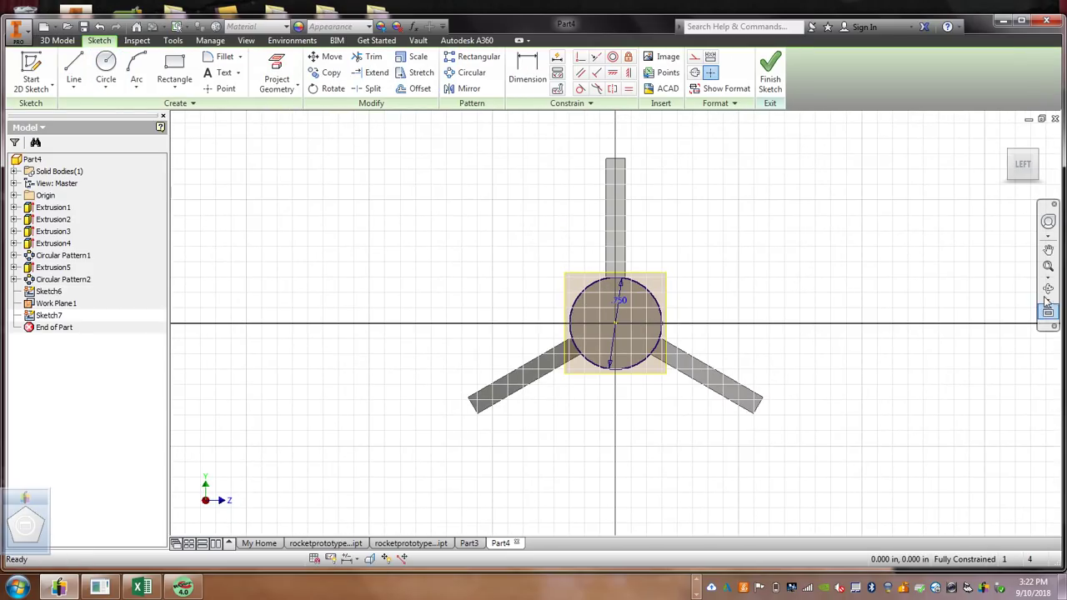
{"action": "left_click", "coordinate": [1048, 290]}
{"action": "left_click_drag", "start_coordinate": [726, 336], "coordinate": [705, 384]}
{"action": "right_click", "coordinate": [705, 384]}
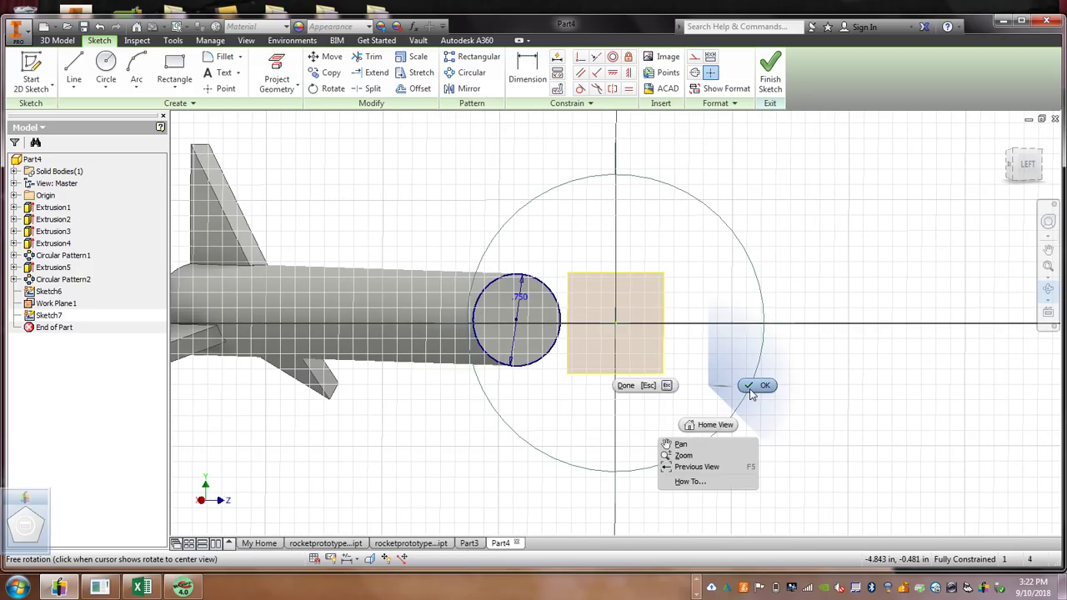
{"action": "left_click", "coordinate": [751, 392]}
Draw a tiny circle about 0.1 in in diameter centred on the work plane's origin and finish the sketch
{"action": "left_click", "coordinate": [106, 87]}
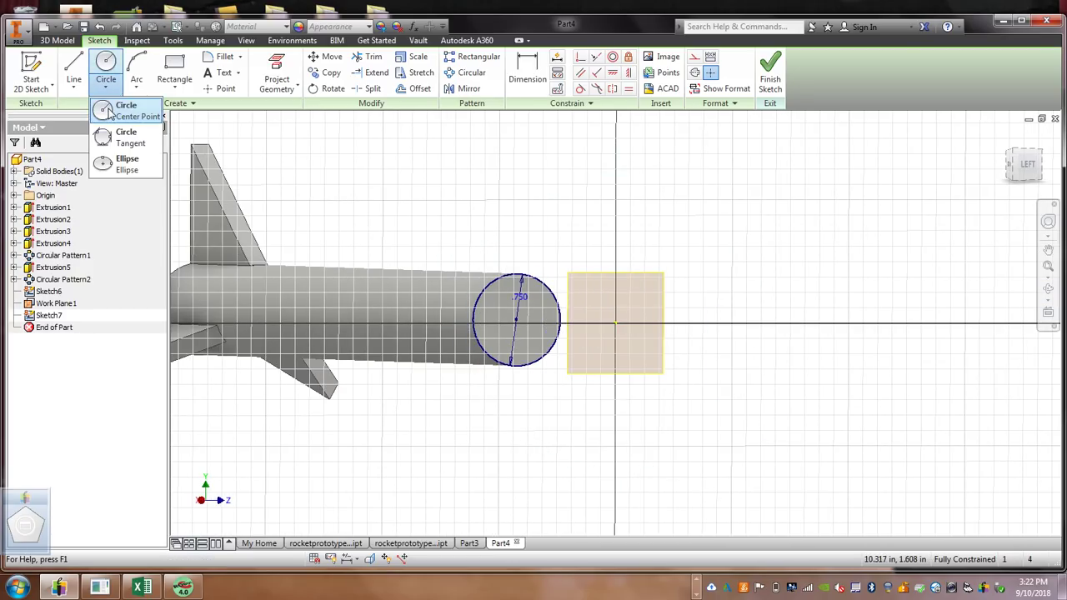
{"action": "left_click", "coordinate": [111, 114]}
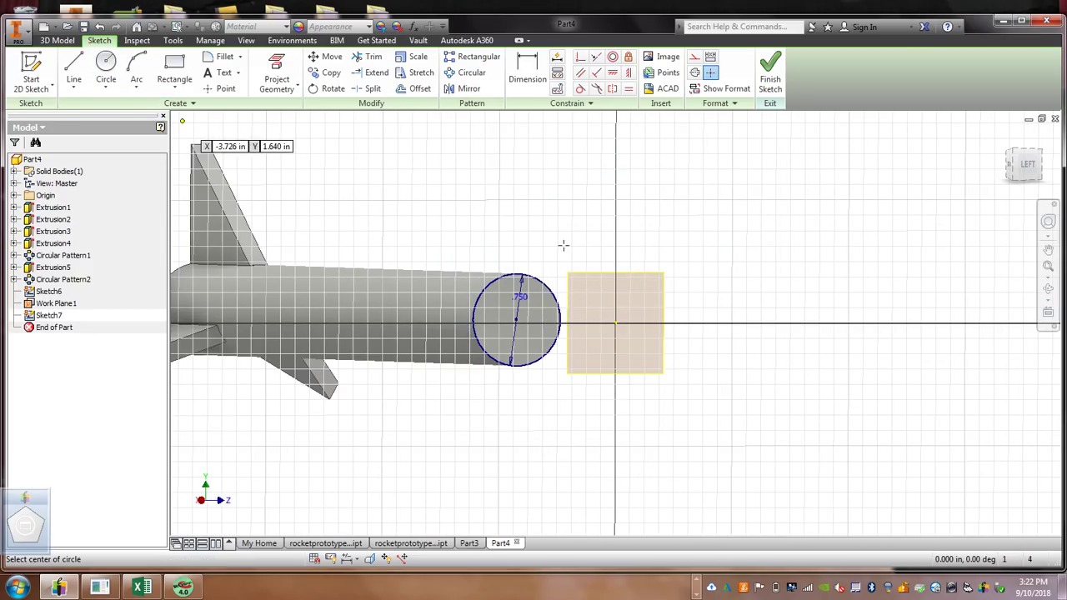
{"action": "left_click", "coordinate": [615, 324]}
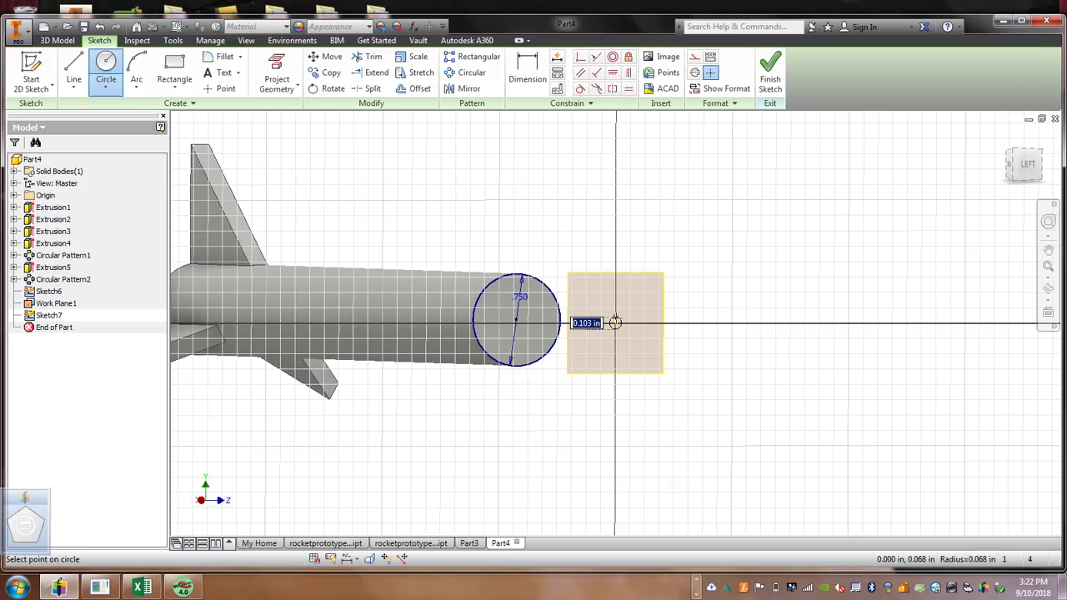
{"action": "left_click", "coordinate": [614, 323]}
{"action": "right_click", "coordinate": [650, 237]}
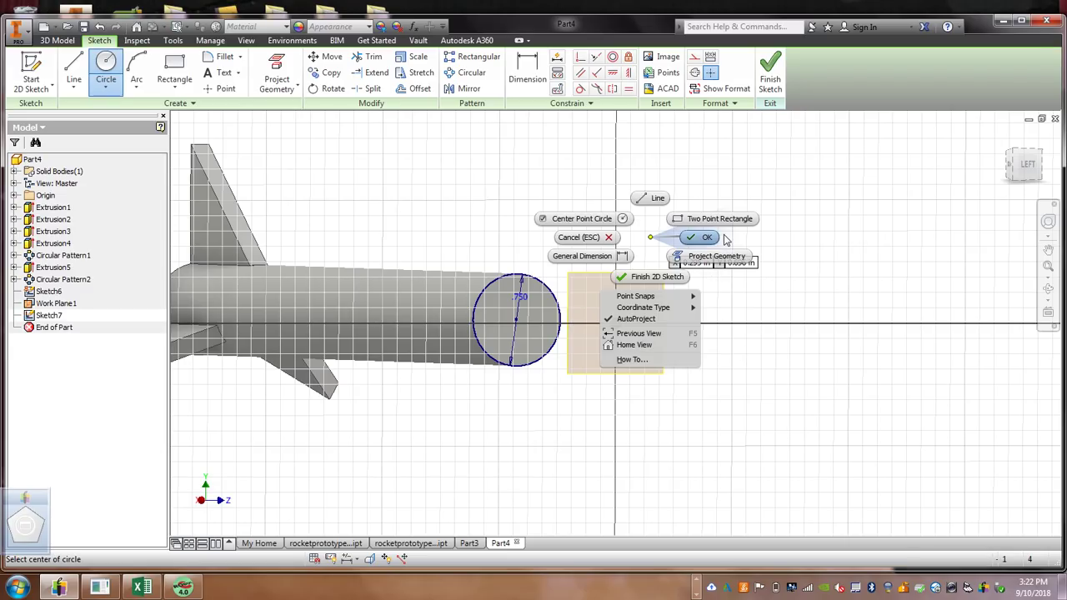
{"action": "left_click", "coordinate": [707, 239]}
{"action": "left_click", "coordinate": [769, 78]}
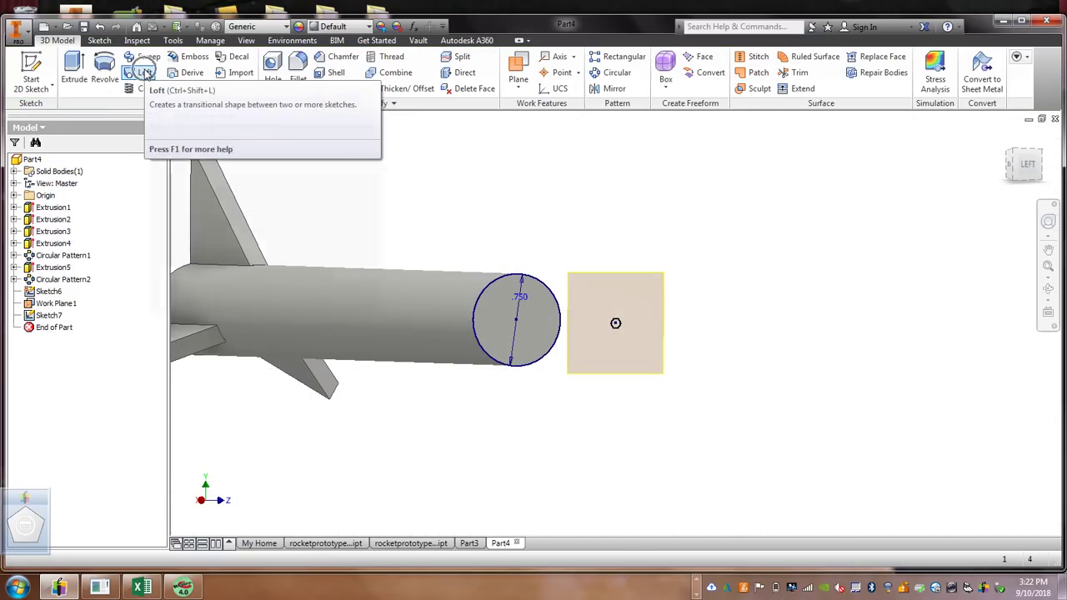
Loft a solid nose cone from the tube's circular end edge to the tiny circle on the work plane
{"action": "left_click", "coordinate": [143, 73]}
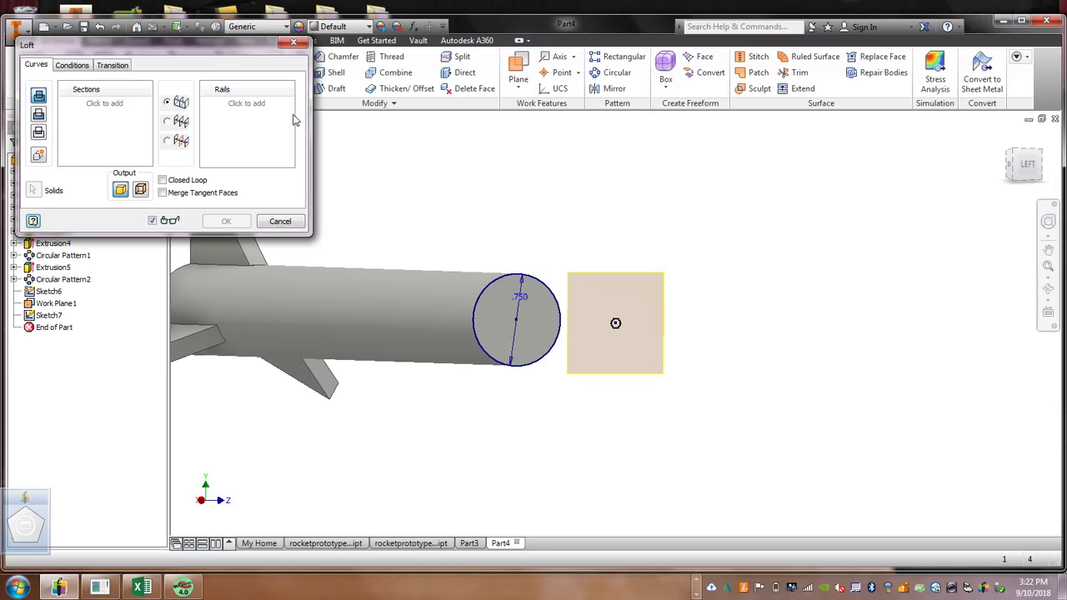
{"action": "left_click", "coordinate": [527, 280]}
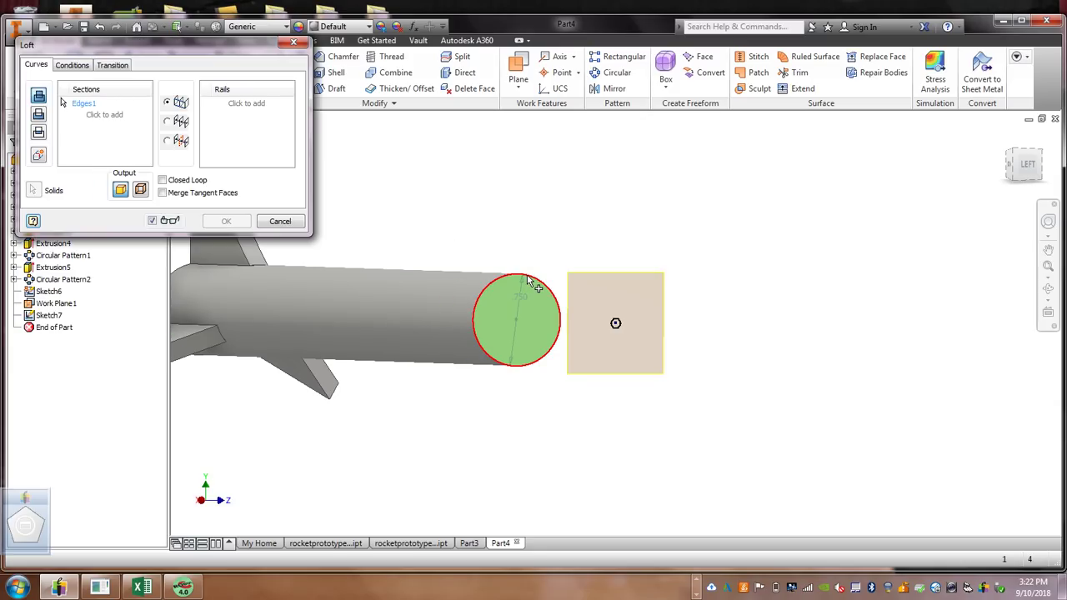
{"action": "left_click", "coordinate": [618, 326]}
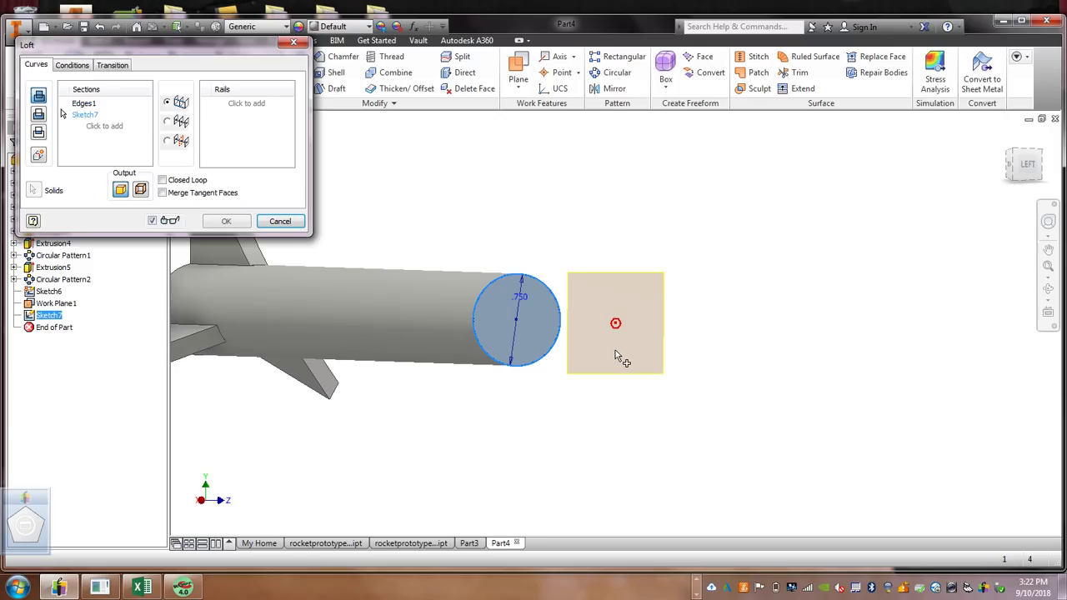
{"action": "left_click", "coordinate": [224, 222]}
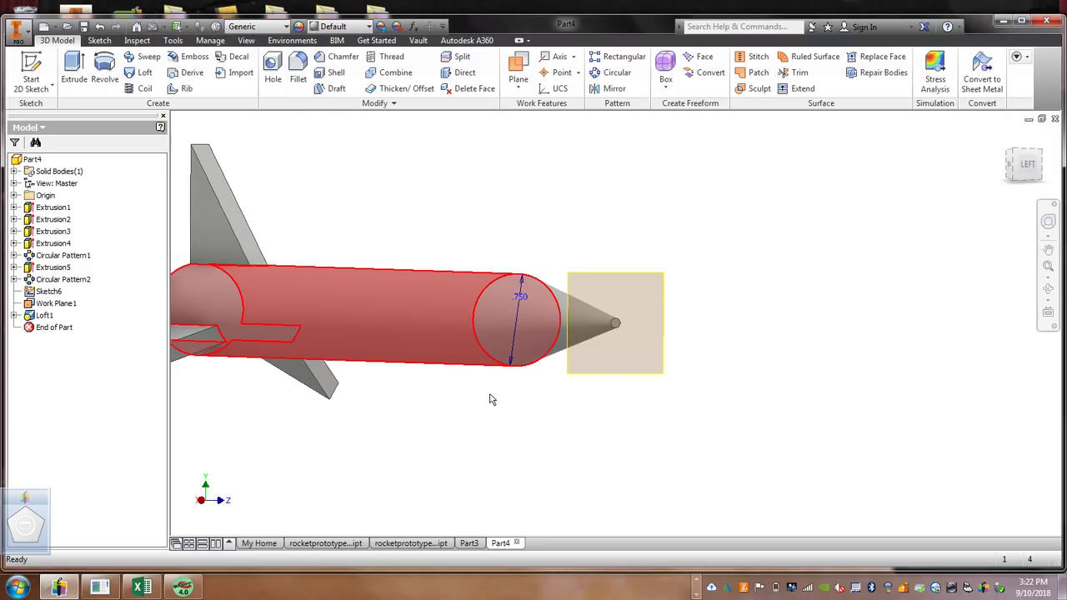
Hide the offset work plane at the tip of the nose cone
{"action": "scroll", "coordinate": [591, 353], "scroll_direction": "down", "scroll_amount": 3}
{"action": "right_click", "coordinate": [635, 383]}
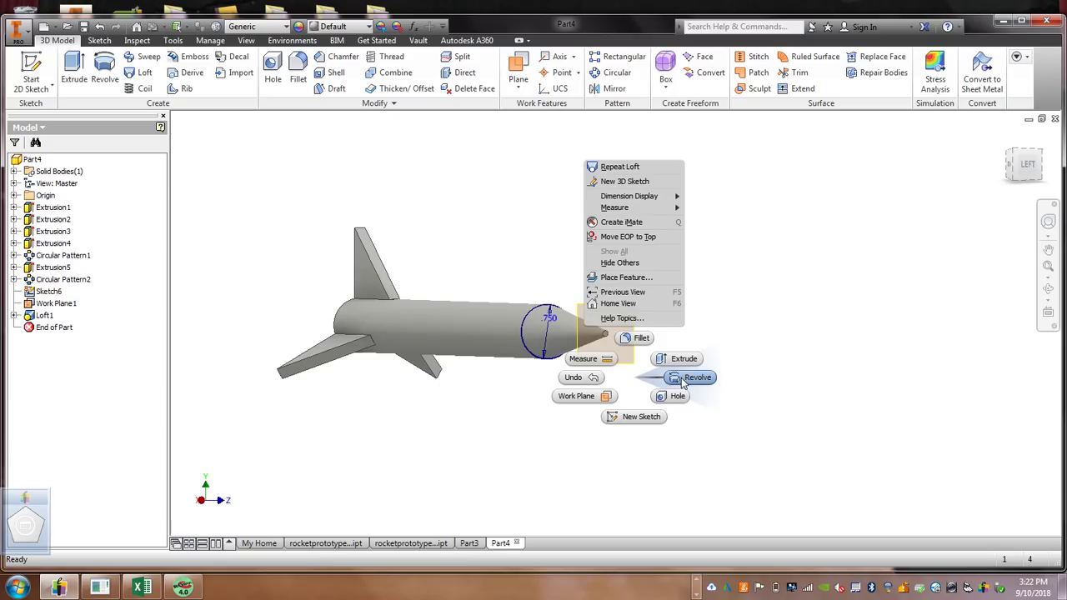
{"action": "left_click", "coordinate": [762, 317]}
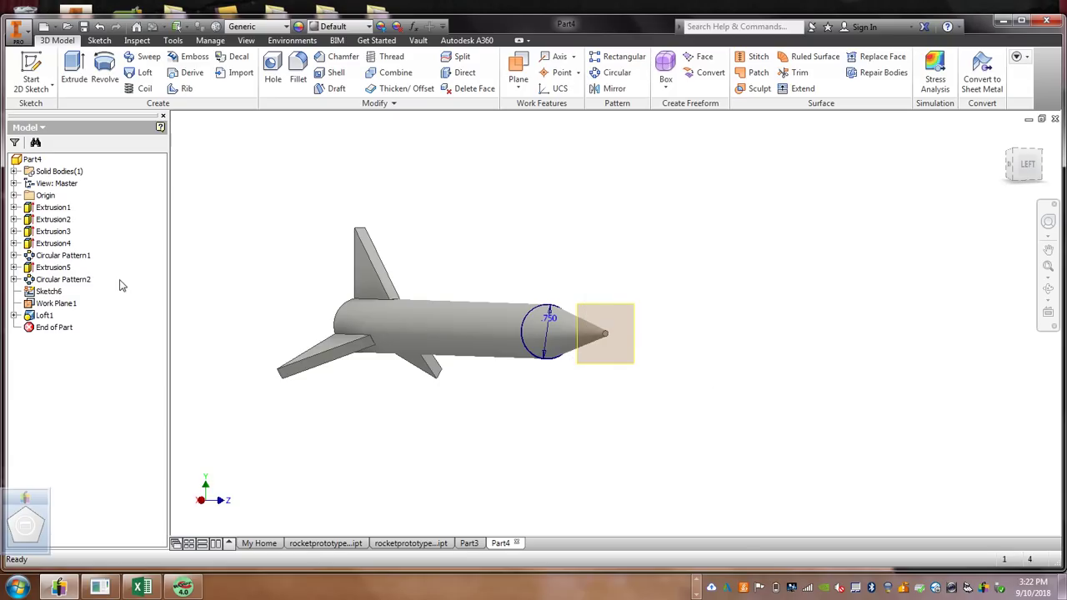
{"action": "right_click", "coordinate": [54, 306]}
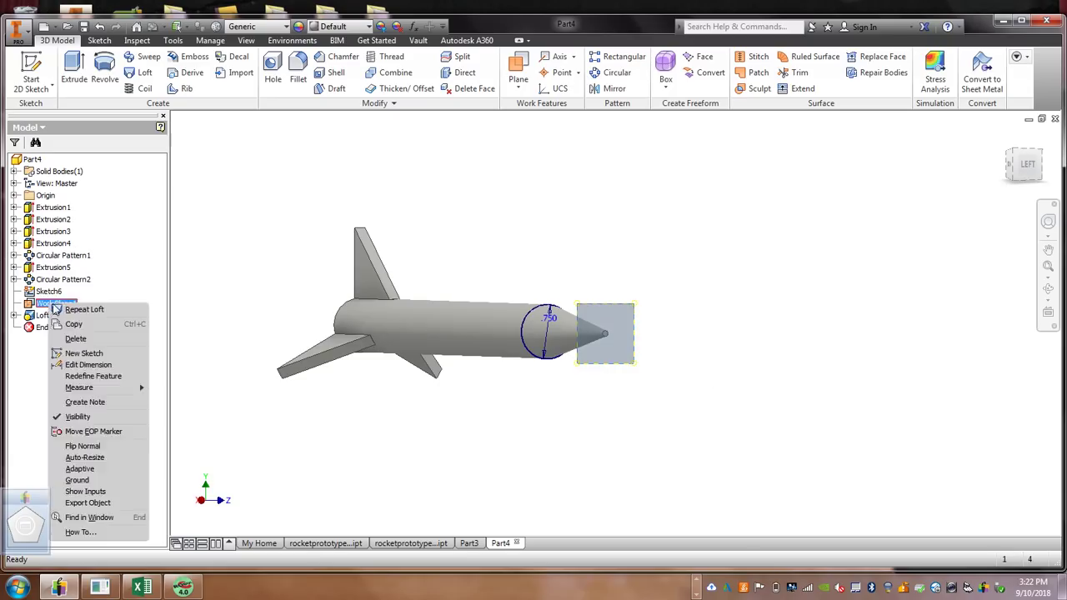
{"action": "left_click", "coordinate": [91, 417]}
Apply the Denim - Blue appearance to the whole rocket and view it from the fin end
{"action": "scroll", "coordinate": [462, 298], "scroll_direction": "down", "scroll_amount": 2}
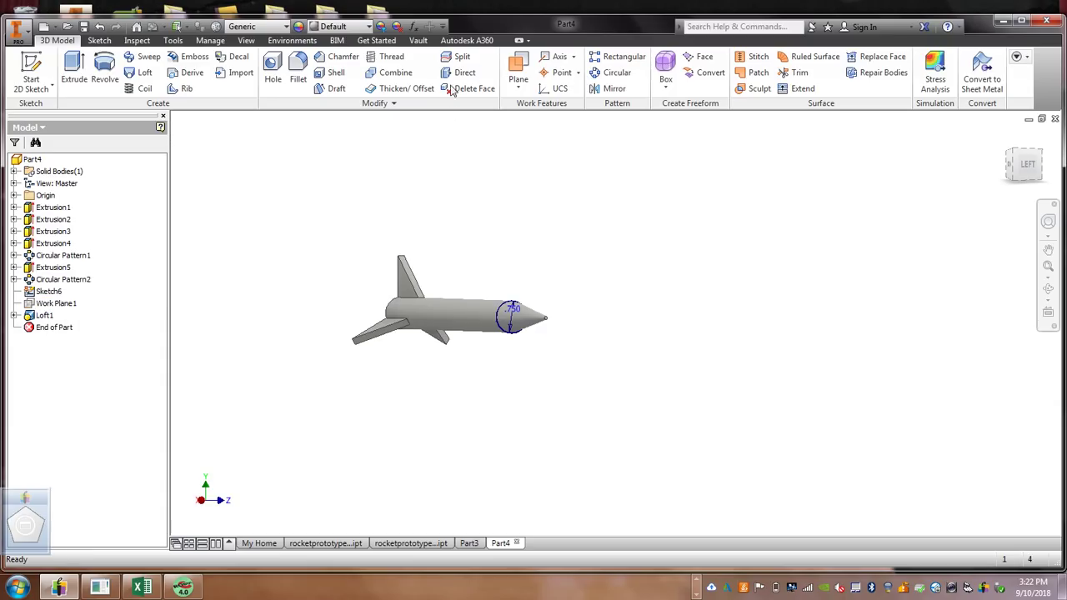
{"action": "left_click", "coordinate": [368, 27]}
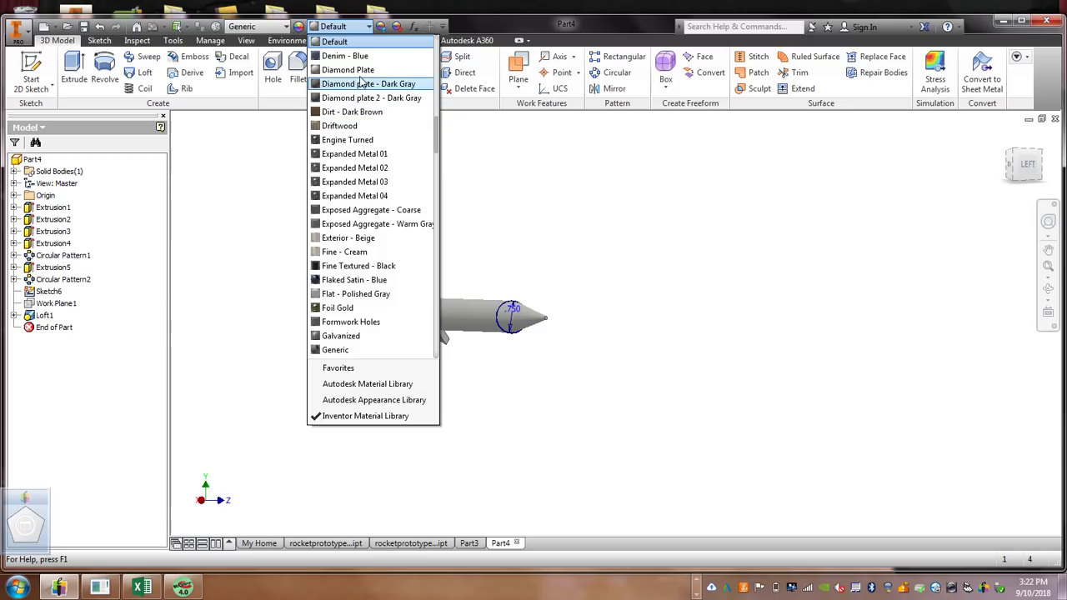
{"action": "key", "text": "Escape"}
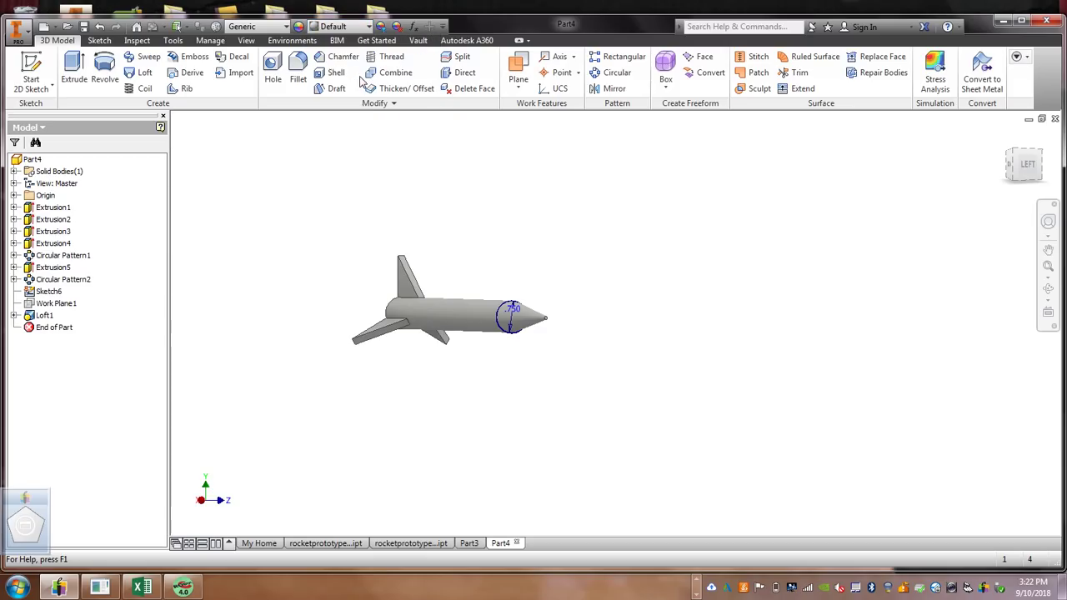
{"action": "left_click", "coordinate": [372, 27]}
{"action": "left_click", "coordinate": [367, 56]}
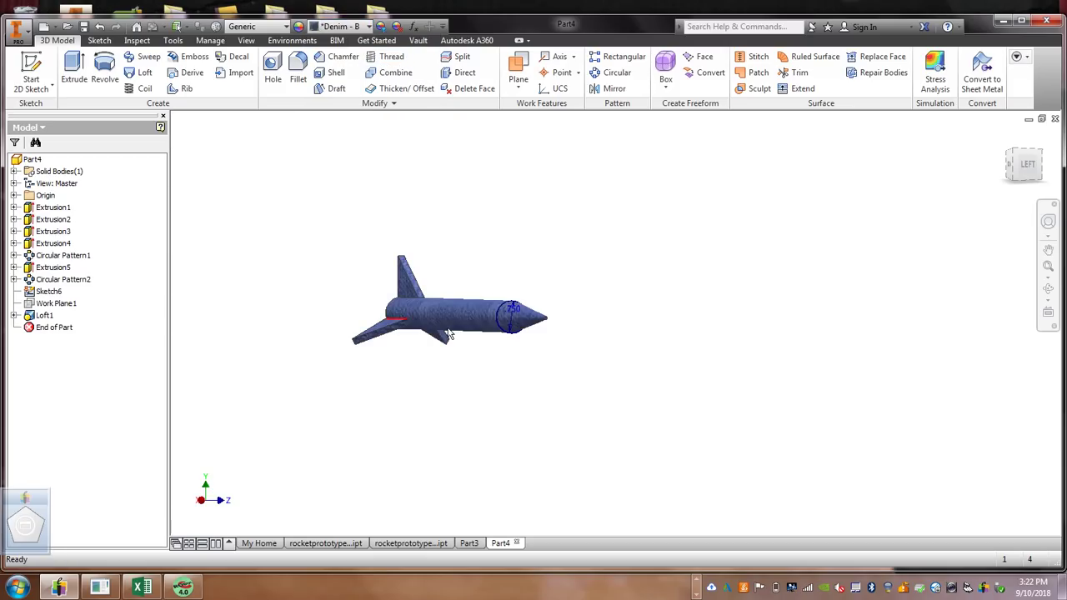
{"action": "scroll", "coordinate": [454, 304], "scroll_direction": "up", "scroll_amount": 3}
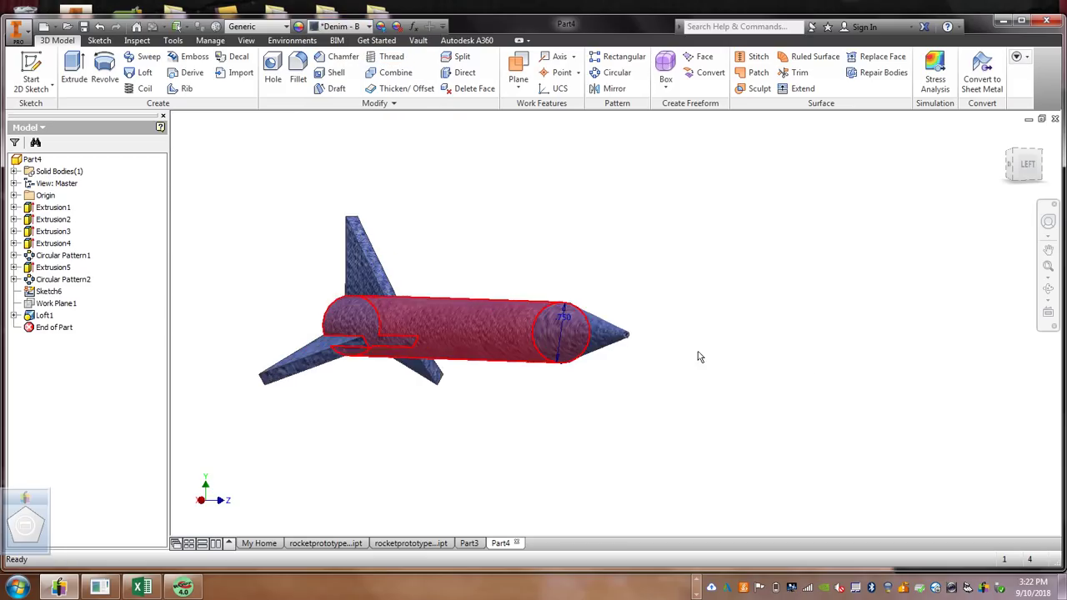
{"action": "left_click", "coordinate": [1047, 289]}
{"action": "left_click_drag", "start_coordinate": [525, 348], "coordinate": [558, 557]}
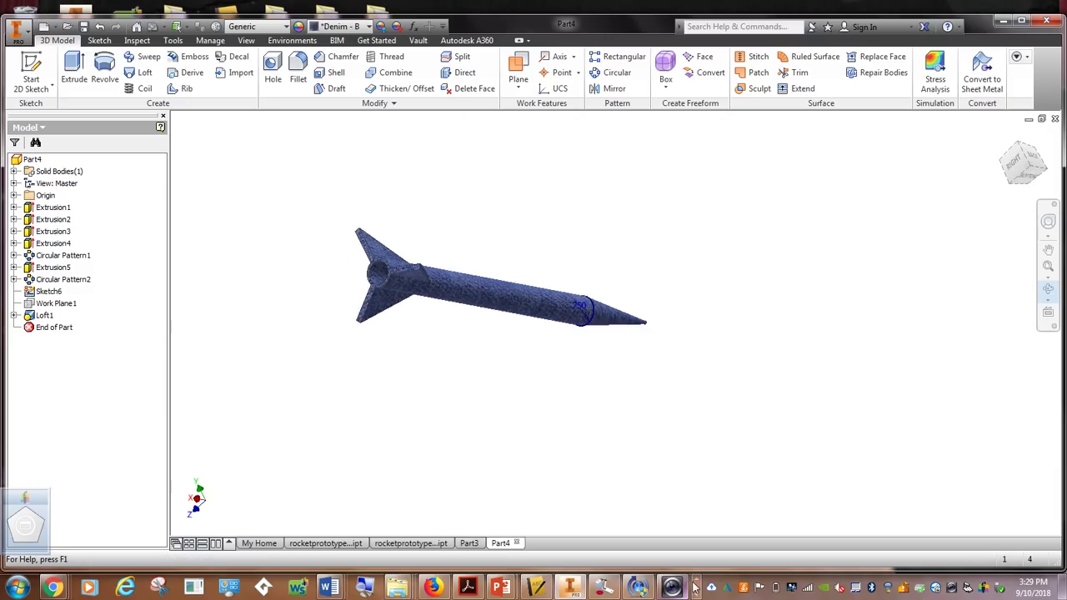